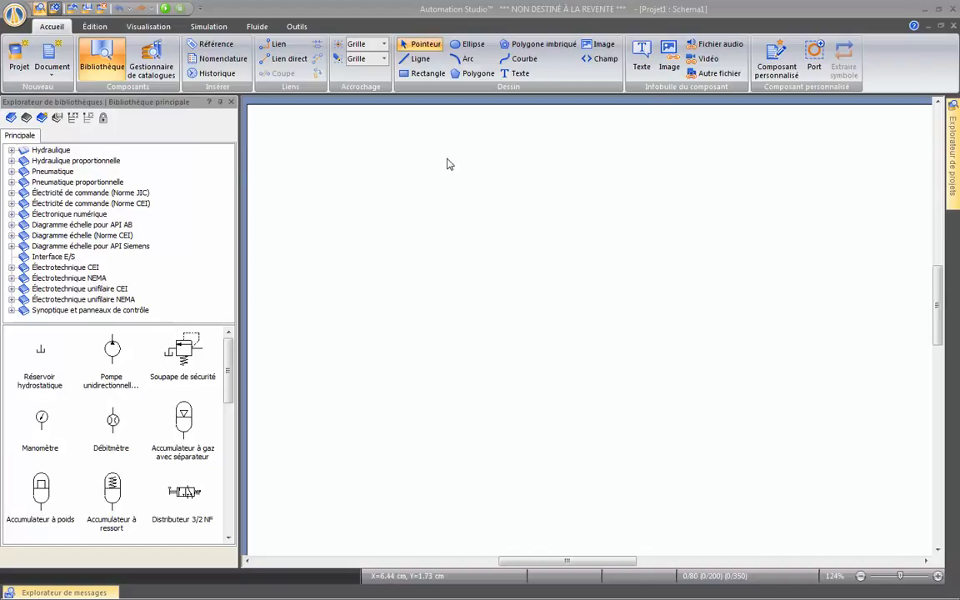
# From the Hydraulique library, place a fixed-displacement unidirectional pump and a Soupape de sécurité above and beside it on the empty schematic
pyautogui.click(71, 151)
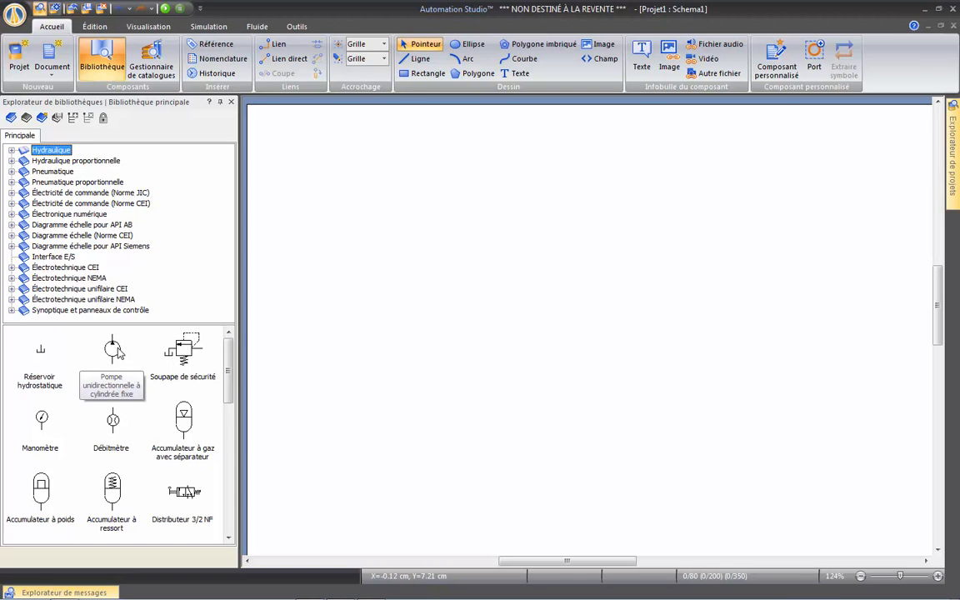
pyautogui.moveTo(117, 349); pyautogui.dragTo(440, 429)
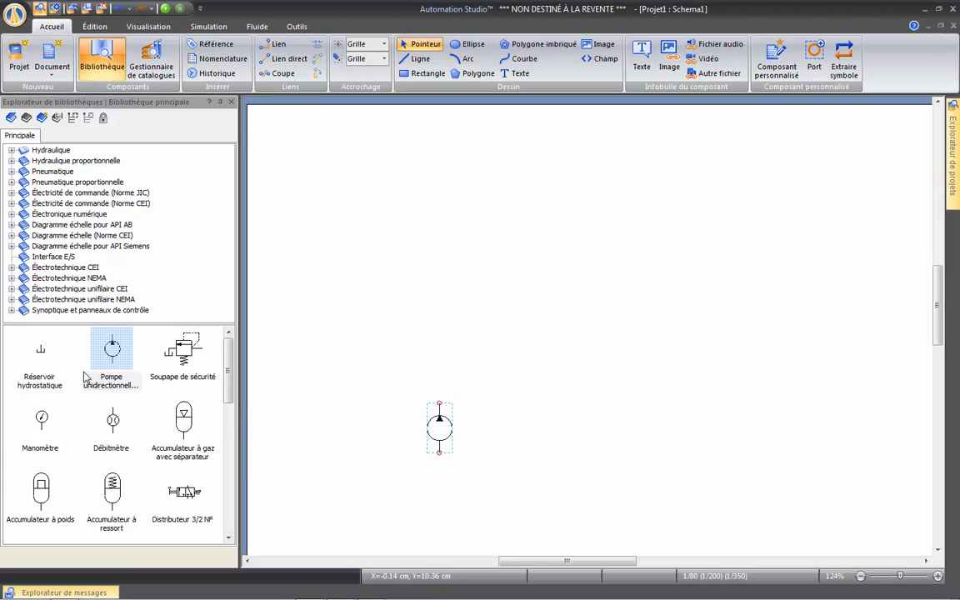
pyautogui.moveTo(170, 354); pyautogui.dragTo(341, 332)
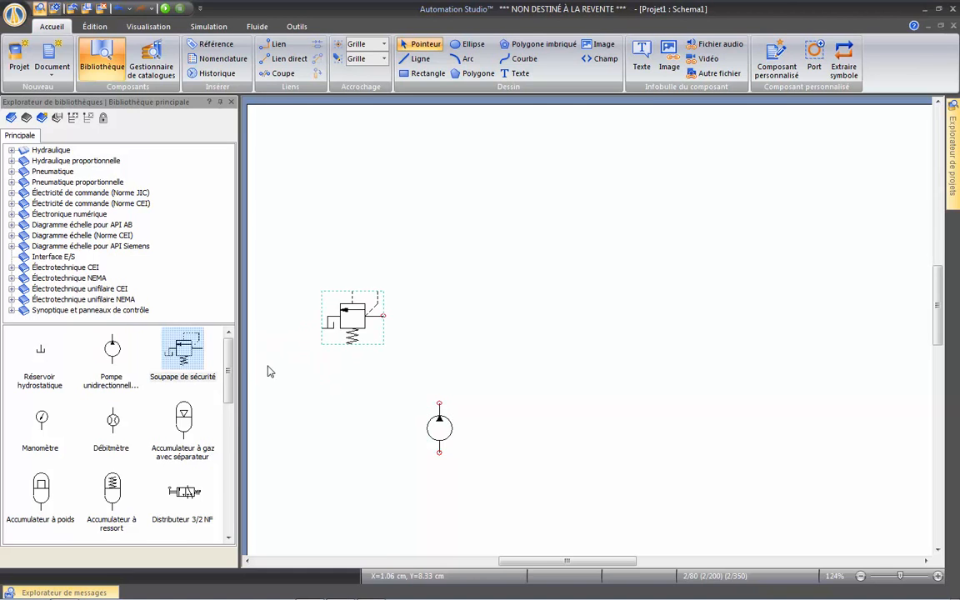
# Add a Distributeur 4/2 NO above the relief valve and a double-acting cylinder above the distributor
pyautogui.scroll(-1, 230, 384)
pyautogui.moveTo(231, 384); pyautogui.dragTo(224, 406)
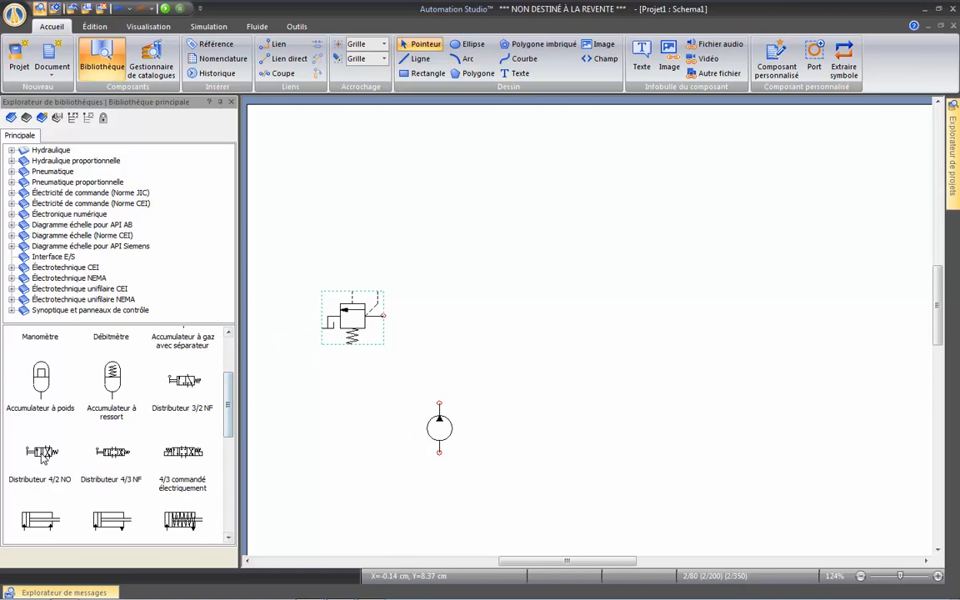
pyautogui.moveTo(41, 458); pyautogui.dragTo(426, 236)
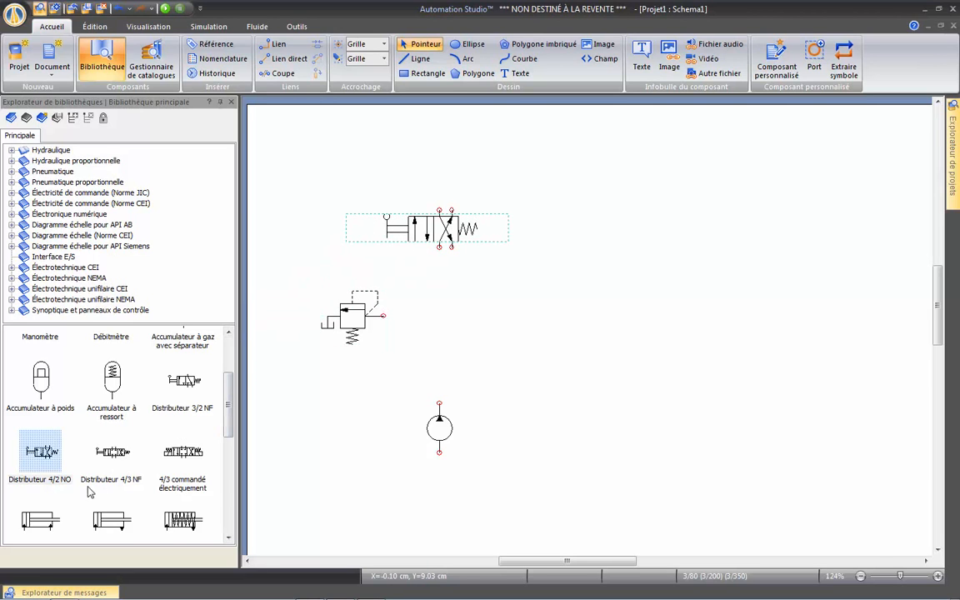
pyautogui.moveTo(37, 467); pyautogui.dragTo(447, 140)
pyautogui.click(392, 170)
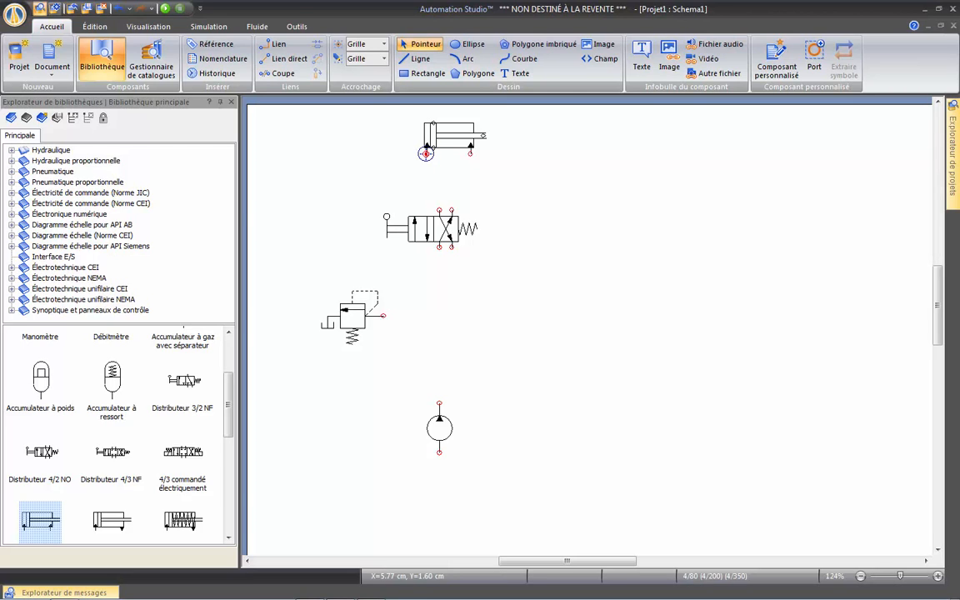
# Link both cylinder ports to the distributor, and its pressure port to the pump outlet with the relief valve joined to that line
pyautogui.moveTo(426, 152); pyautogui.dragTo(439, 204)
pyautogui.moveTo(465, 163); pyautogui.dragTo(451, 210)
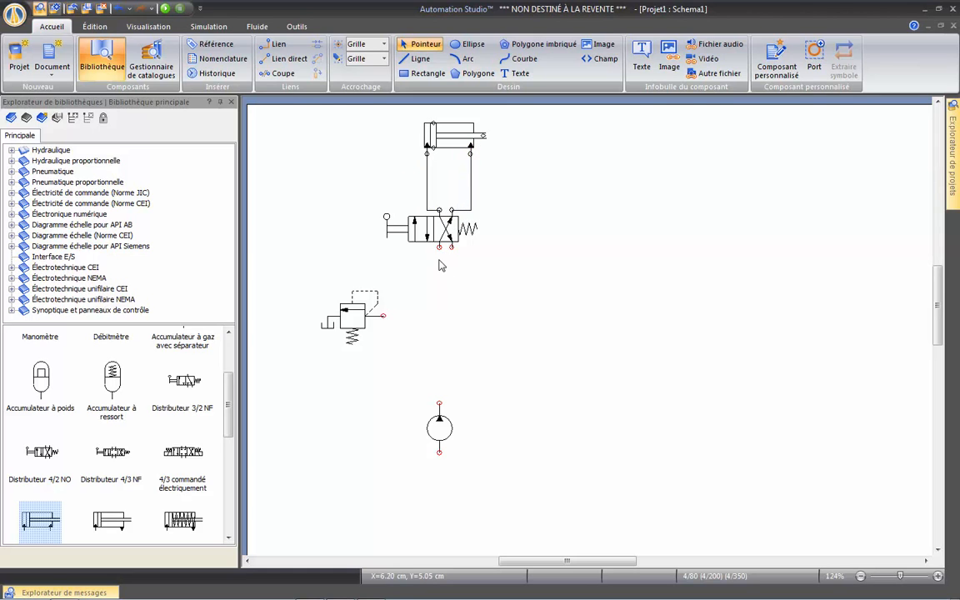
pyautogui.moveTo(439, 247)
pyautogui.mouseDown()
pyautogui.moveTo(432, 367)
pyautogui.moveTo(441, 402)
pyautogui.mouseUp()
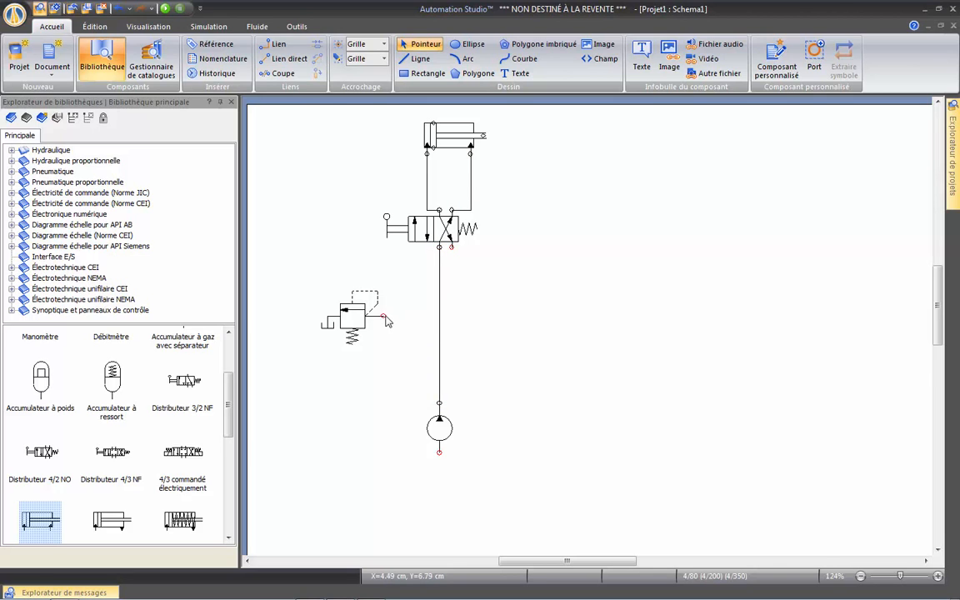
pyautogui.moveTo(382, 316); pyautogui.dragTo(432, 321)
pyautogui.moveTo(433, 321); pyautogui.dragTo(440, 316)
# Add a Réservoir hydrostatique, attach it to the pump's inlet and pull it down so a short link line separates them
pyautogui.scroll(1, 231, 388)
pyautogui.scroll(1, 231, 388)
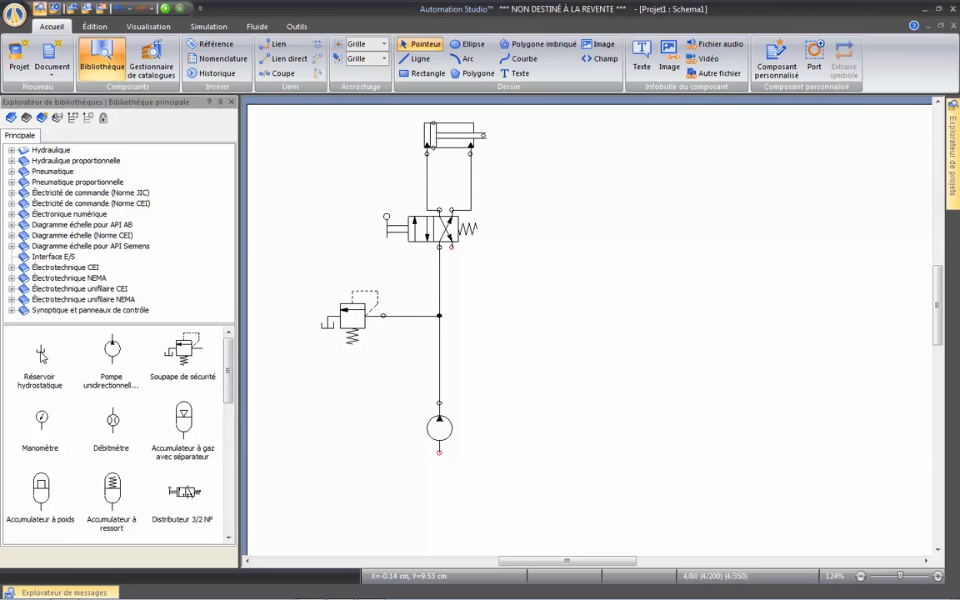
pyautogui.moveTo(42, 356); pyautogui.dragTo(399, 487)
pyautogui.scroll(5, 409, 484)
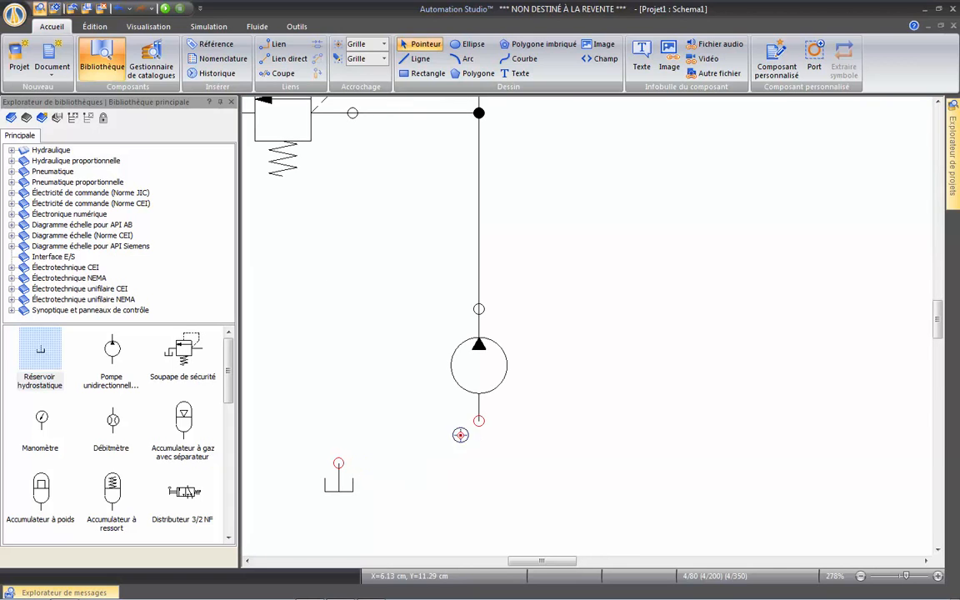
pyautogui.moveTo(346, 490); pyautogui.dragTo(480, 452)
pyautogui.click(522, 457)
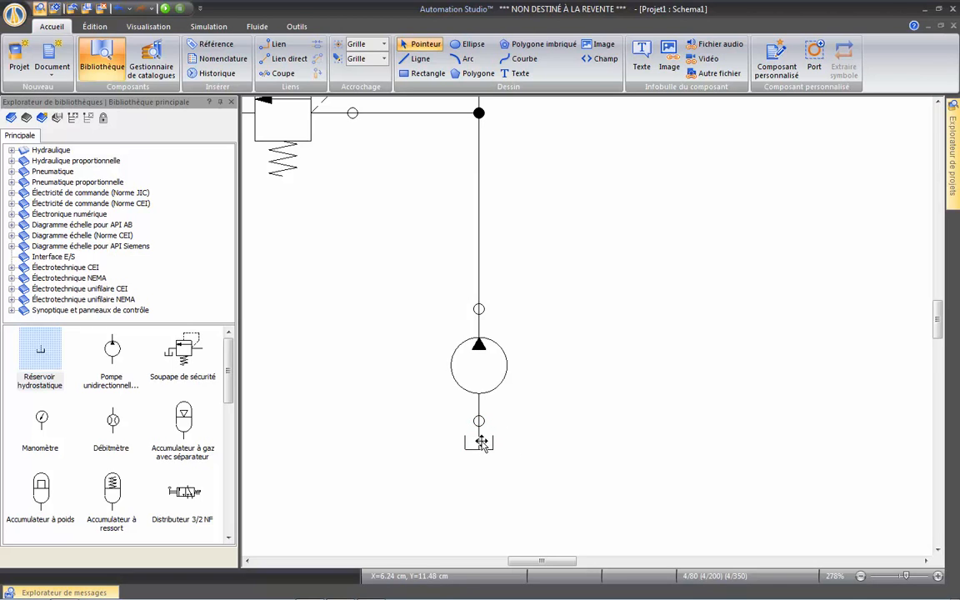
pyautogui.moveTo(479, 442); pyautogui.dragTo(481, 497)
pyautogui.click(520, 480)
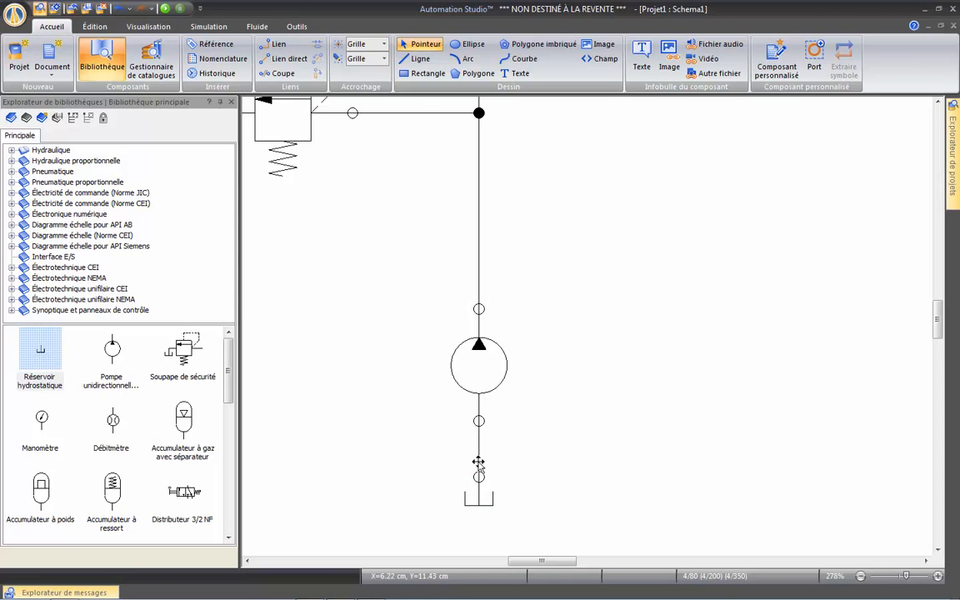
# Link the distributor's free return port to the reservoir's port below the pump, routing the line around the pump
pyautogui.scroll(-4, 517, 439)
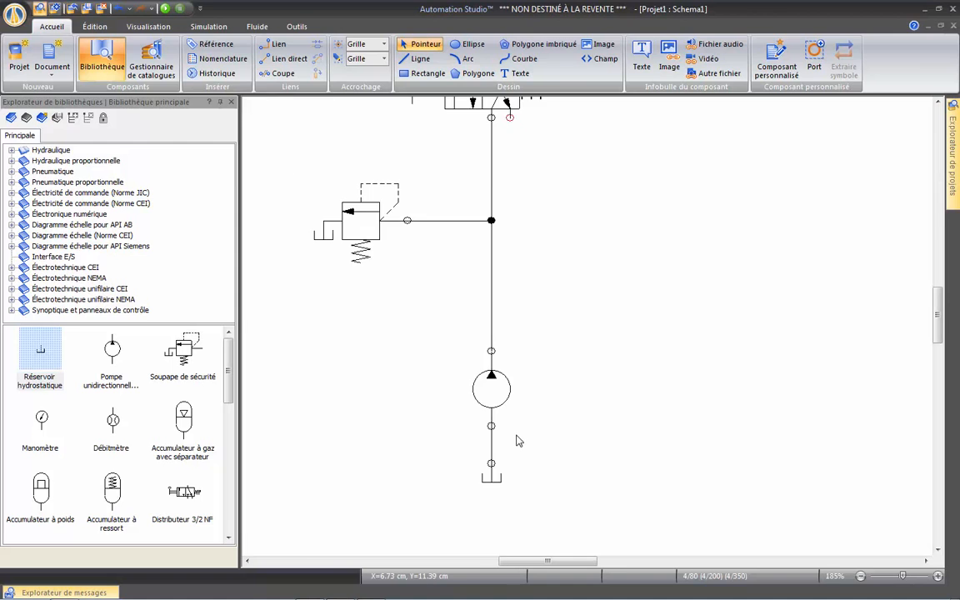
pyautogui.moveTo(587, 349); pyautogui.dragTo(522, 368)
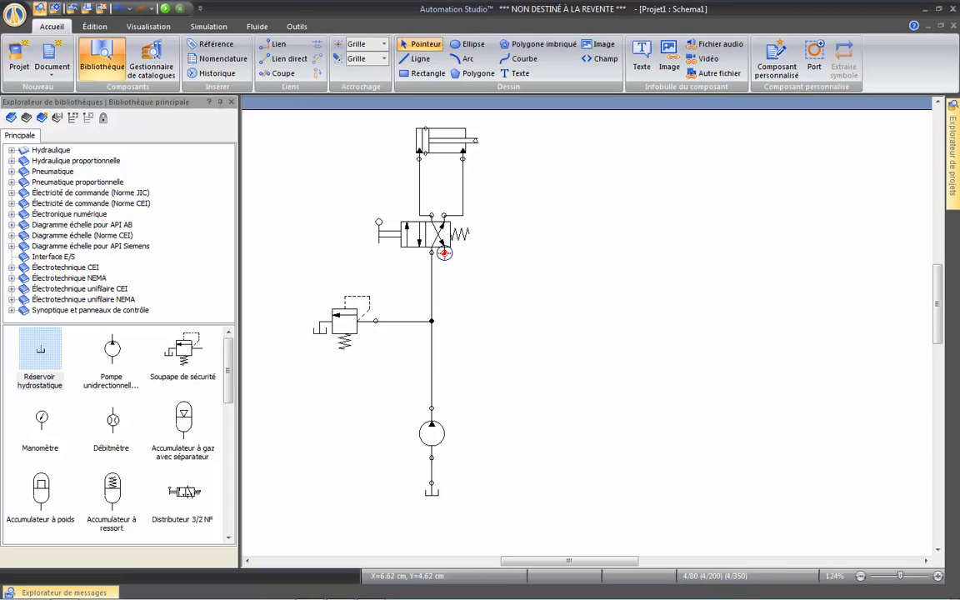
pyautogui.moveTo(444, 253)
pyautogui.mouseDown()
pyautogui.moveTo(436, 473)
pyautogui.moveTo(438, 446)
pyautogui.moveTo(437, 457)
pyautogui.moveTo(404, 385)
pyautogui.moveTo(426, 360)
pyautogui.moveTo(484, 394)
pyautogui.moveTo(470, 478)
pyautogui.moveTo(431, 484)
pyautogui.mouseUp()
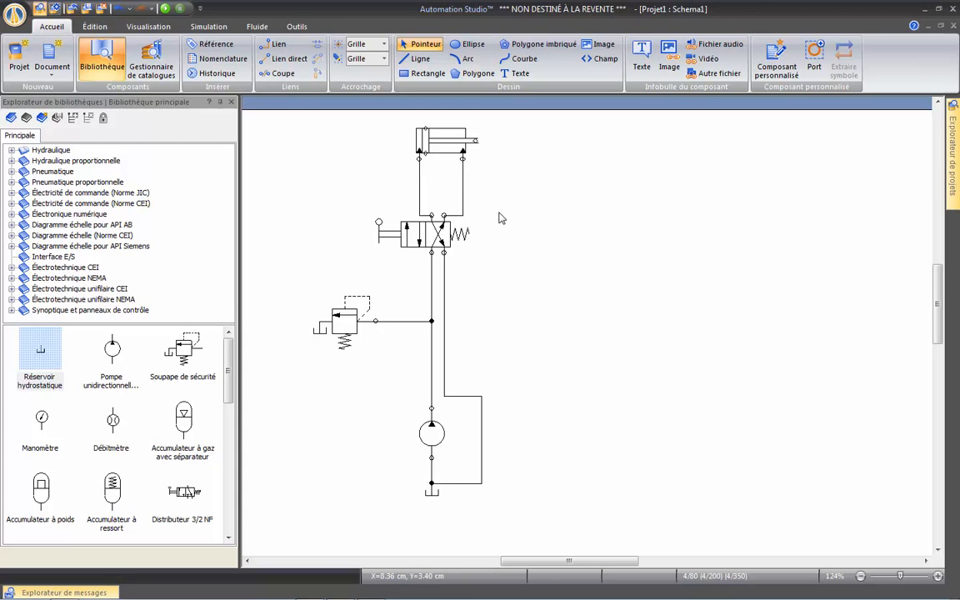
# Move the cylinder slightly up and reshape its two lines so both step inward at the same height above the distributor
pyautogui.moveTo(434, 149)
pyautogui.mouseDown()
pyautogui.moveTo(415, 160)
pyautogui.moveTo(462, 147)
pyautogui.moveTo(438, 144)
pyautogui.moveTo(443, 182)
pyautogui.moveTo(444, 144)
pyautogui.mouseUp()
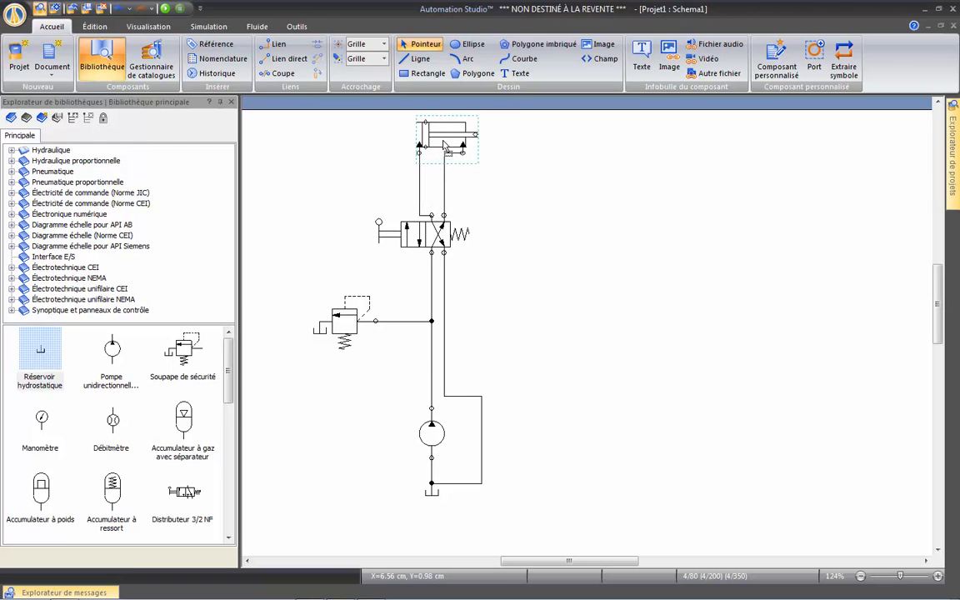
pyautogui.click(445, 187)
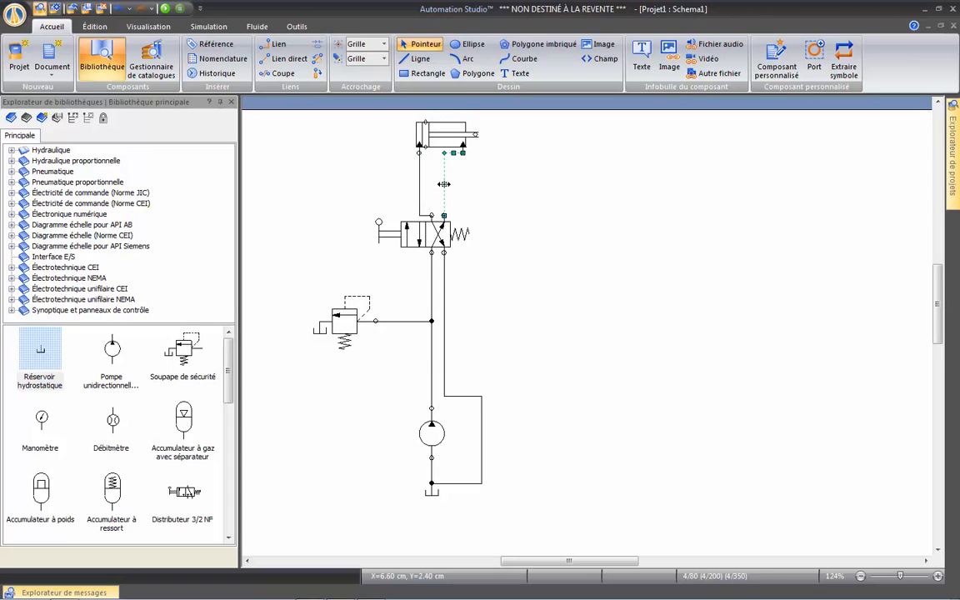
pyautogui.moveTo(444, 183); pyautogui.dragTo(477, 198)
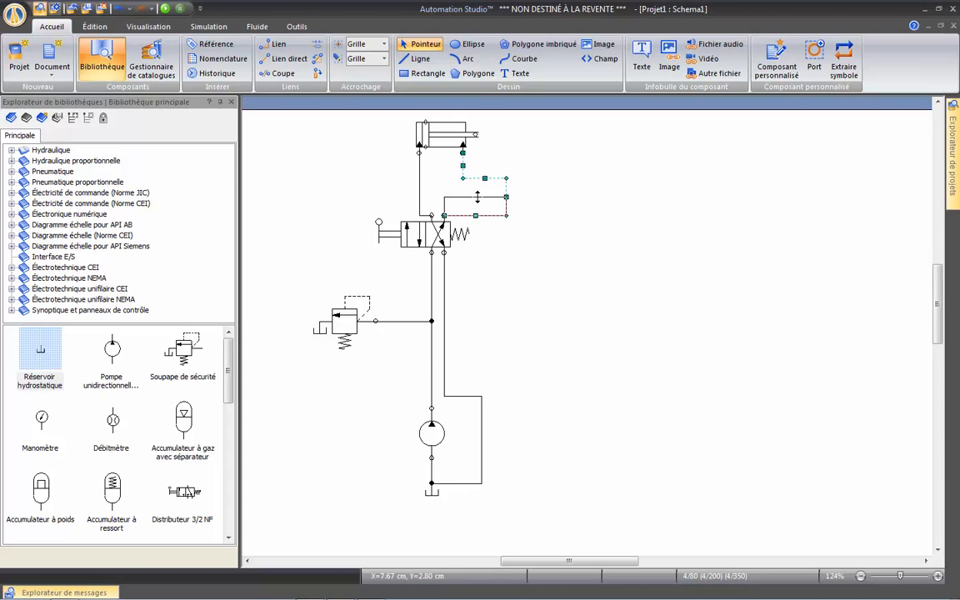
pyautogui.click(511, 219)
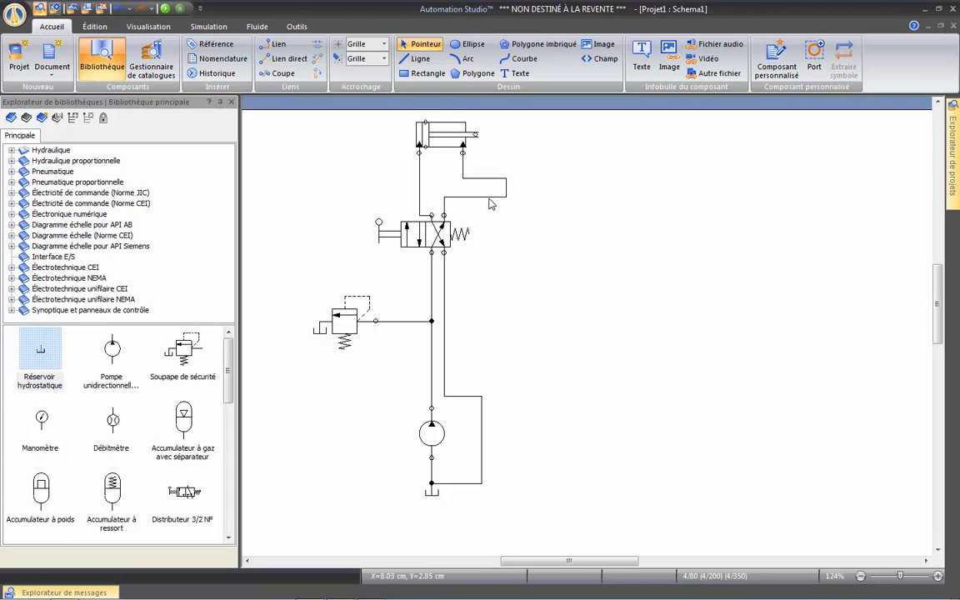
pyautogui.click(482, 198)
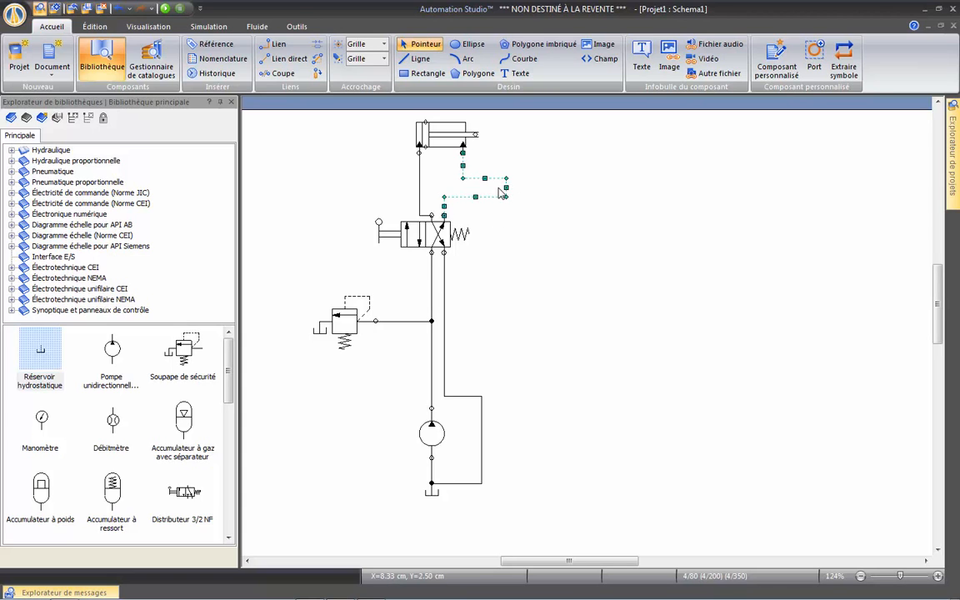
pyautogui.moveTo(507, 187); pyautogui.dragTo(462, 185)
pyautogui.click(495, 225)
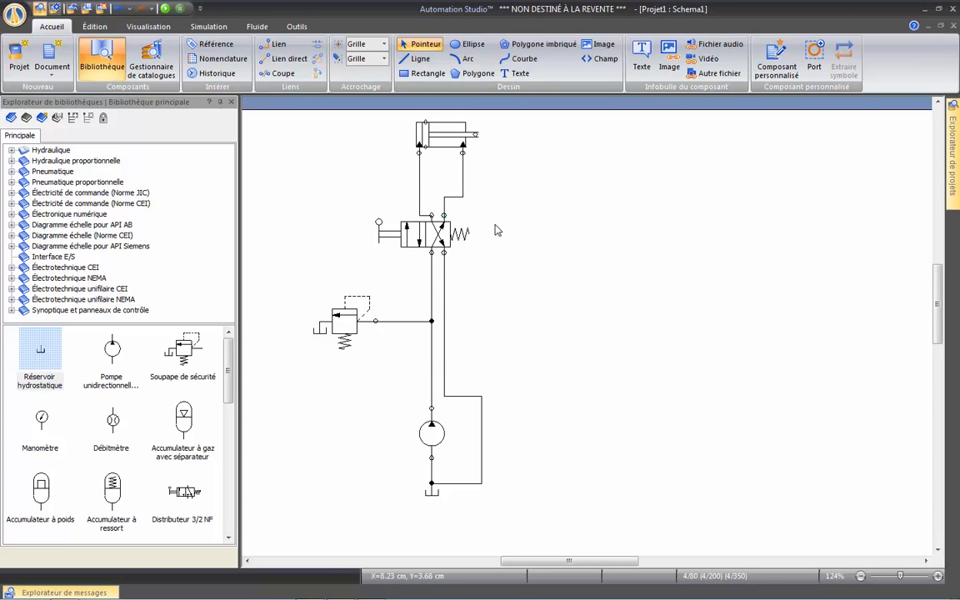
pyautogui.click(421, 178)
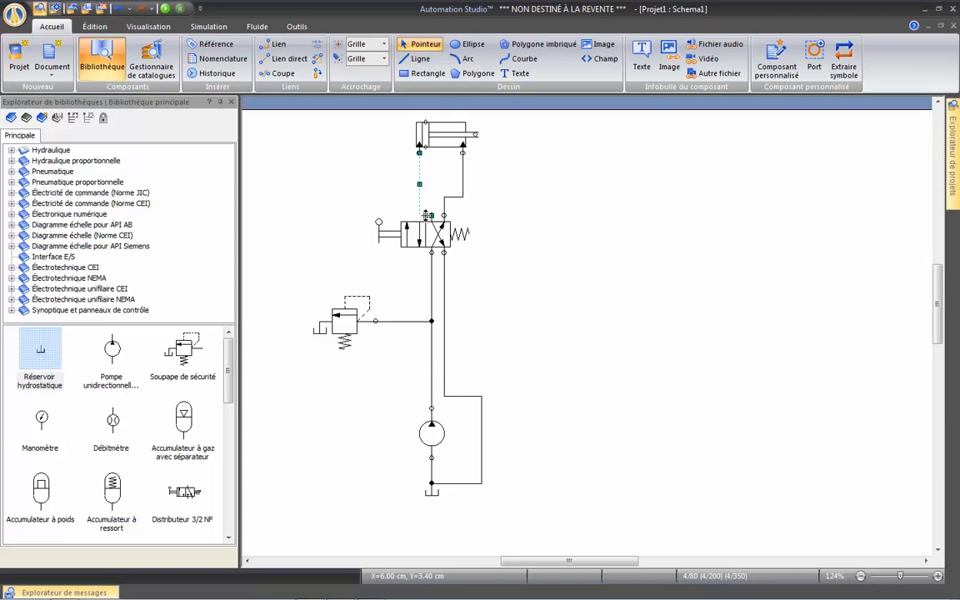
pyautogui.click(510, 221)
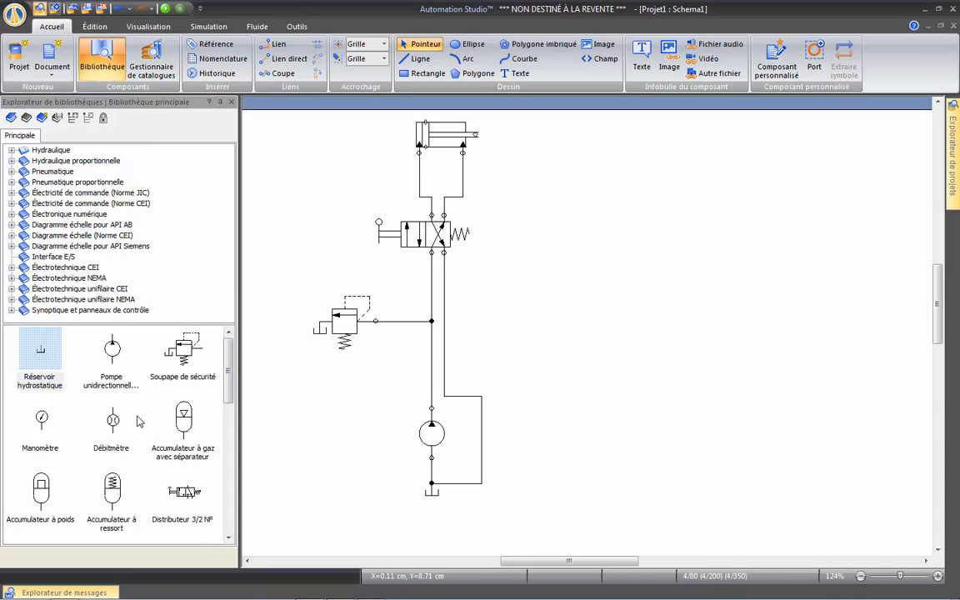
# Insert a Débitmètre directly into the line between the pump and the relief-valve junction, and delete it again
pyautogui.moveTo(111, 429)
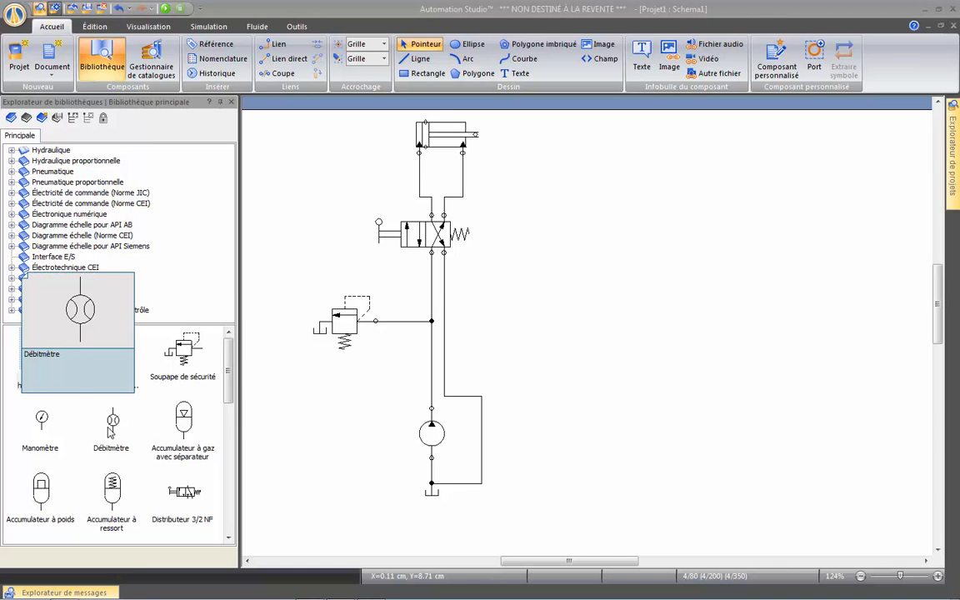
pyautogui.scroll(5, 410, 374)
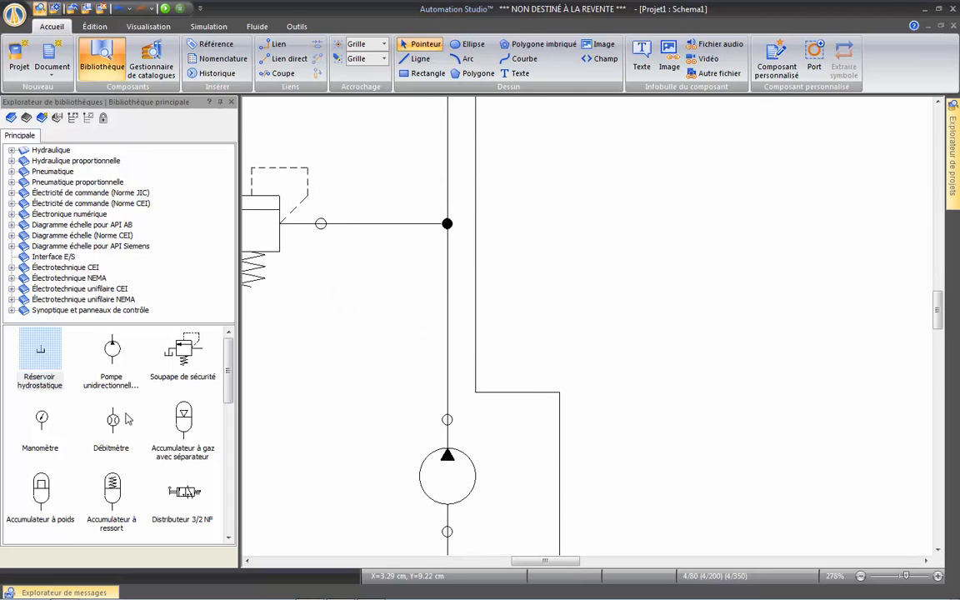
pyautogui.moveTo(115, 425); pyautogui.dragTo(453, 334)
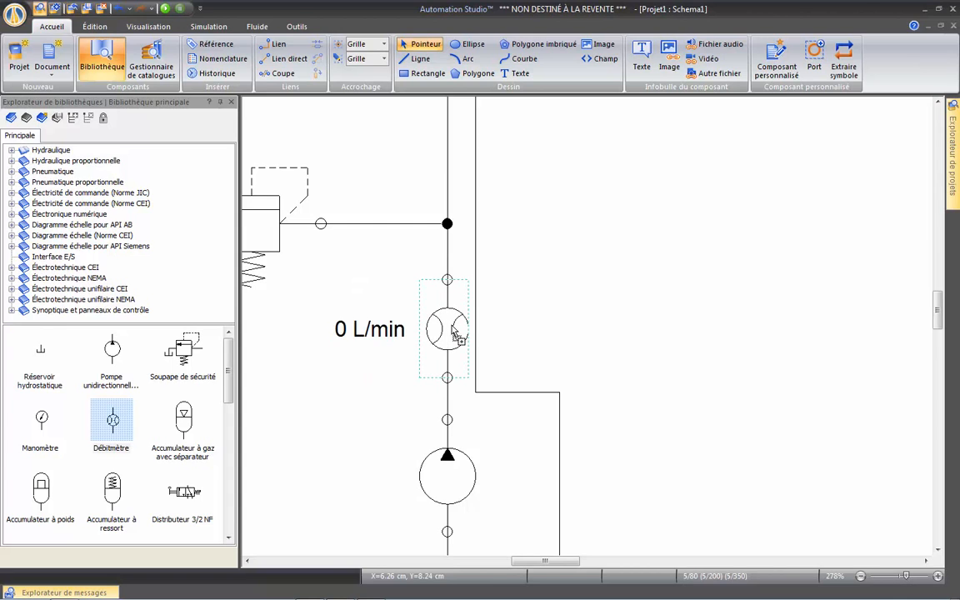
pyautogui.click(401, 310)
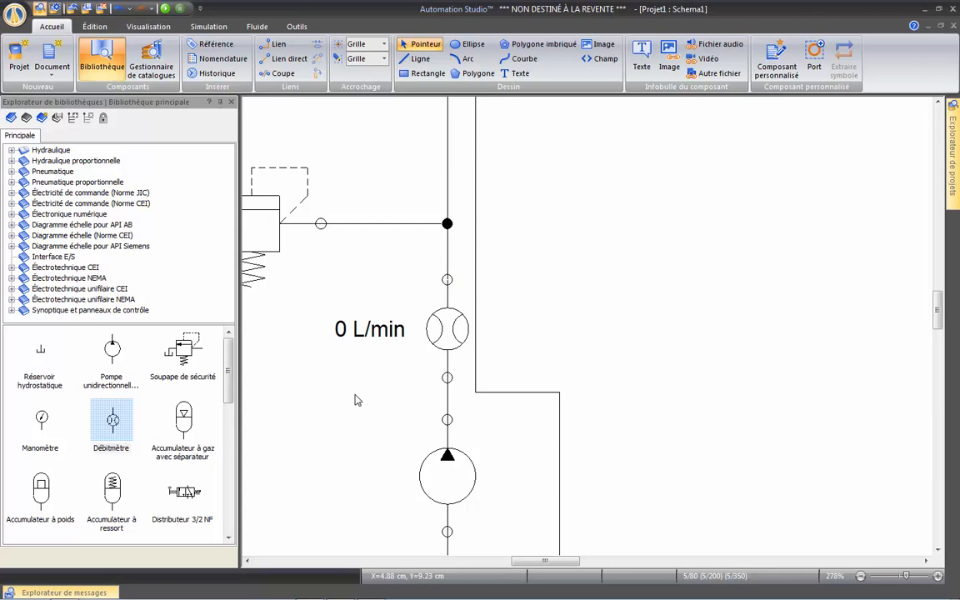
pyautogui.rightClick(431, 330)
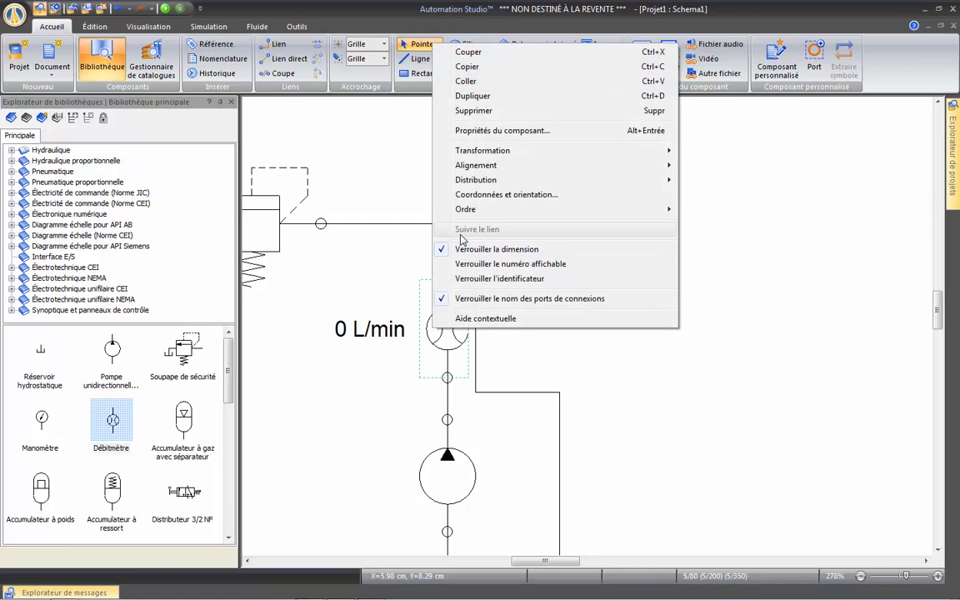
pyautogui.click(471, 110)
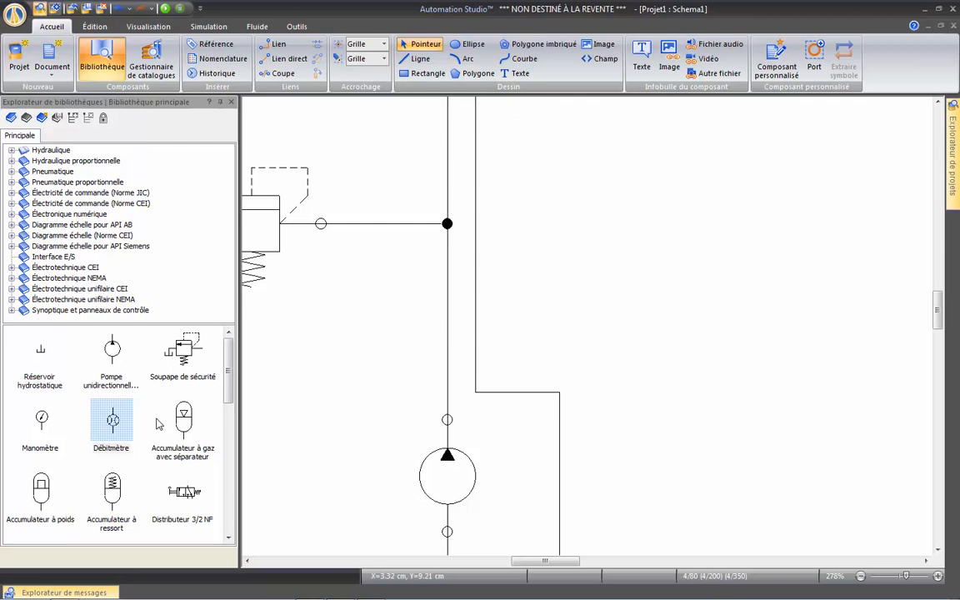
# Place a Débitmètre beside the circuit and move it into the line between the pump and the relief-valve junction so its ports connect
pyautogui.moveTo(113, 424); pyautogui.dragTo(635, 267)
pyautogui.click(624, 350)
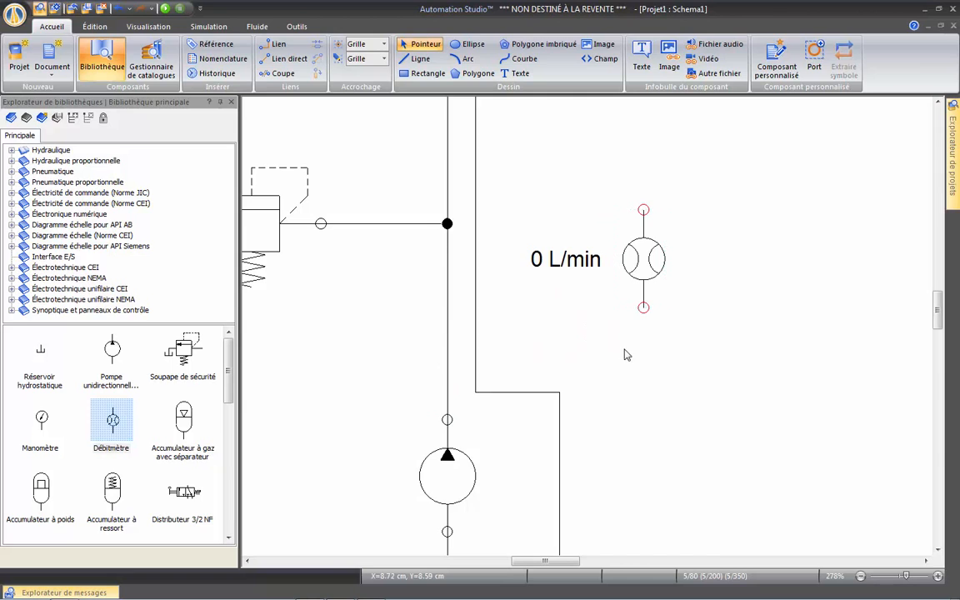
pyautogui.moveTo(643, 270); pyautogui.dragTo(444, 333)
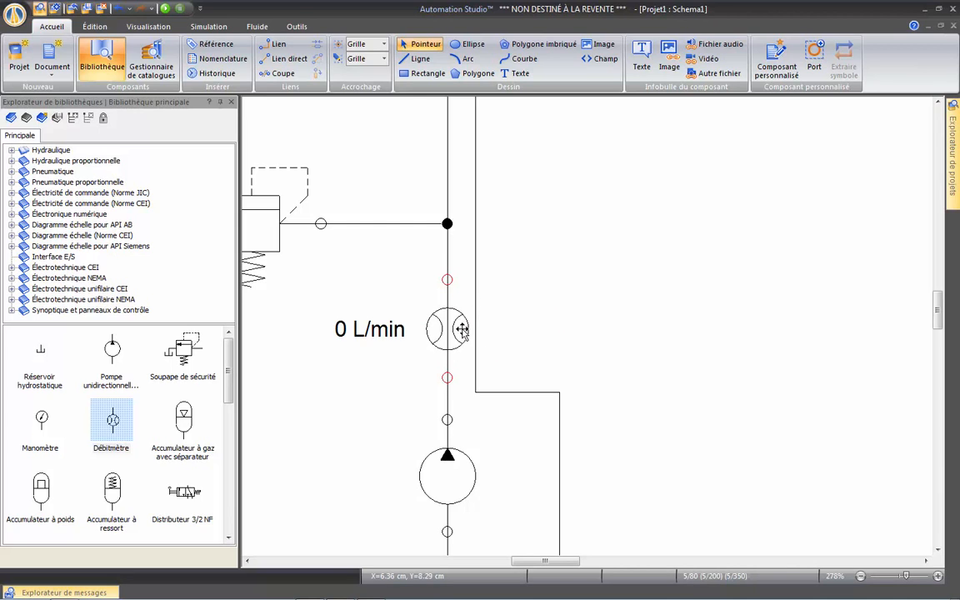
pyautogui.moveTo(458, 330); pyautogui.dragTo(640, 274)
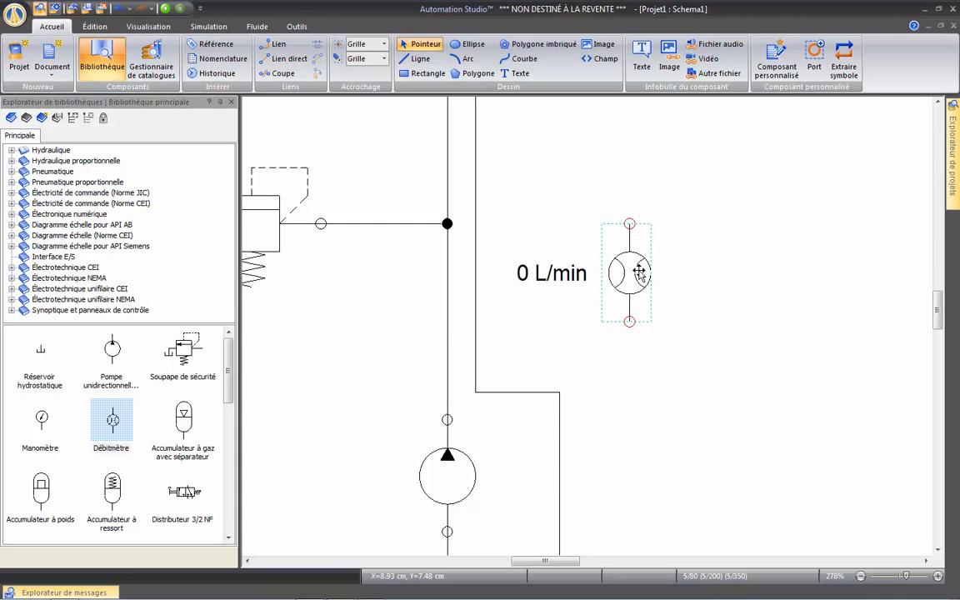
pyautogui.moveTo(637, 273); pyautogui.dragTo(459, 331)
pyautogui.click(467, 285)
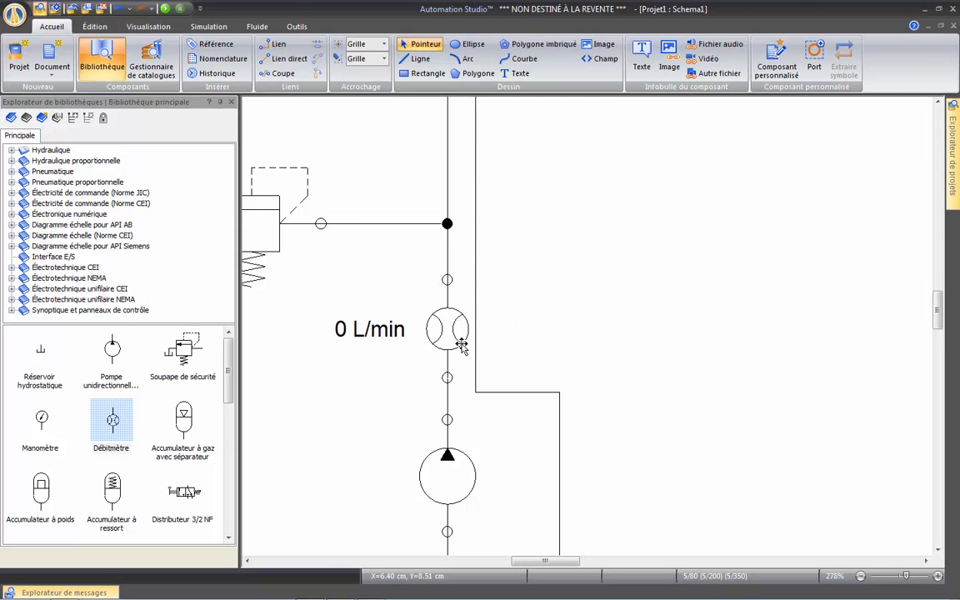
pyautogui.scroll(-2, 461, 346)
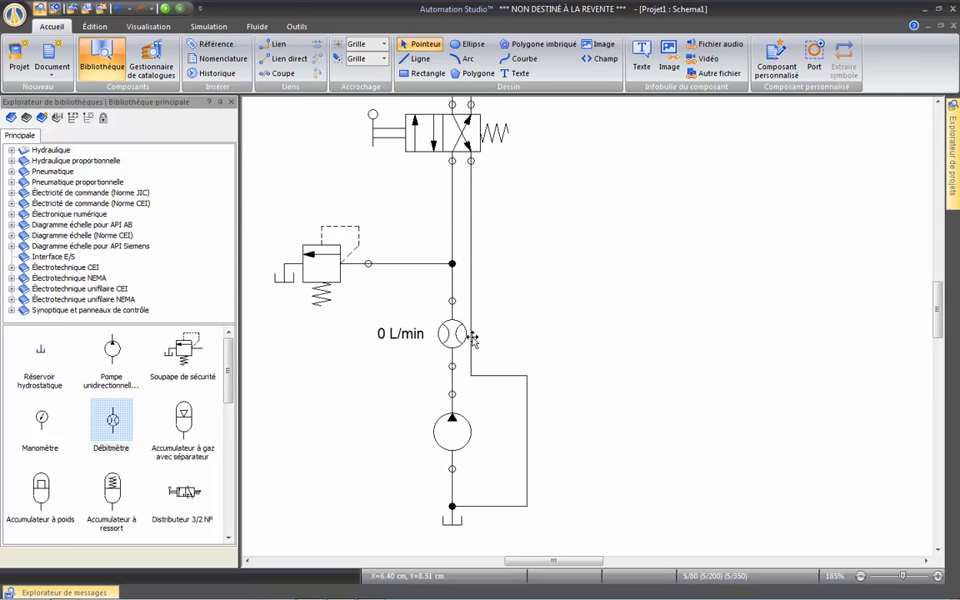
pyautogui.scroll(-2, 492, 287)
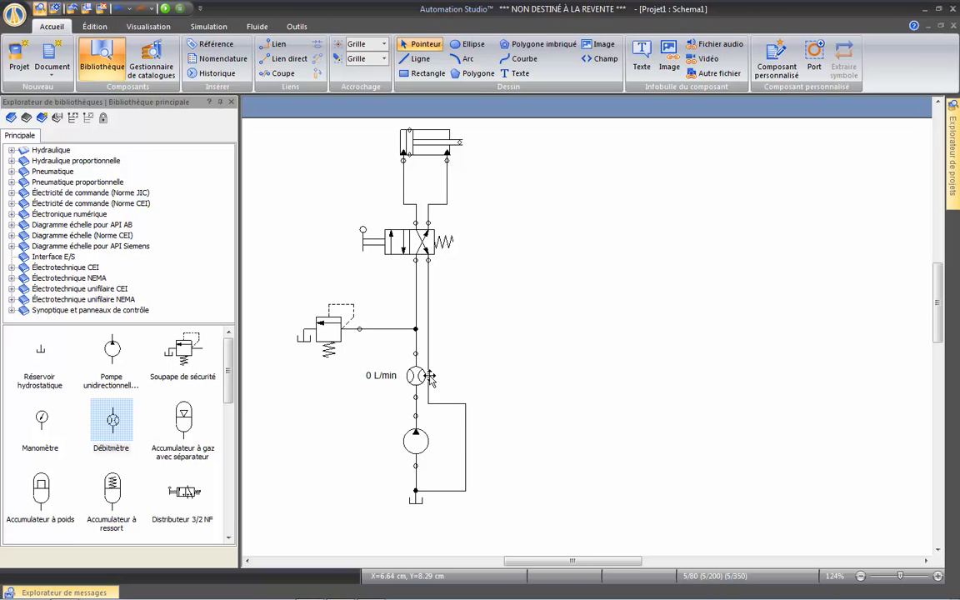
# Run the circuit simulation to check the flow through the Débitmètre, and stop it
pyautogui.click(165, 8)
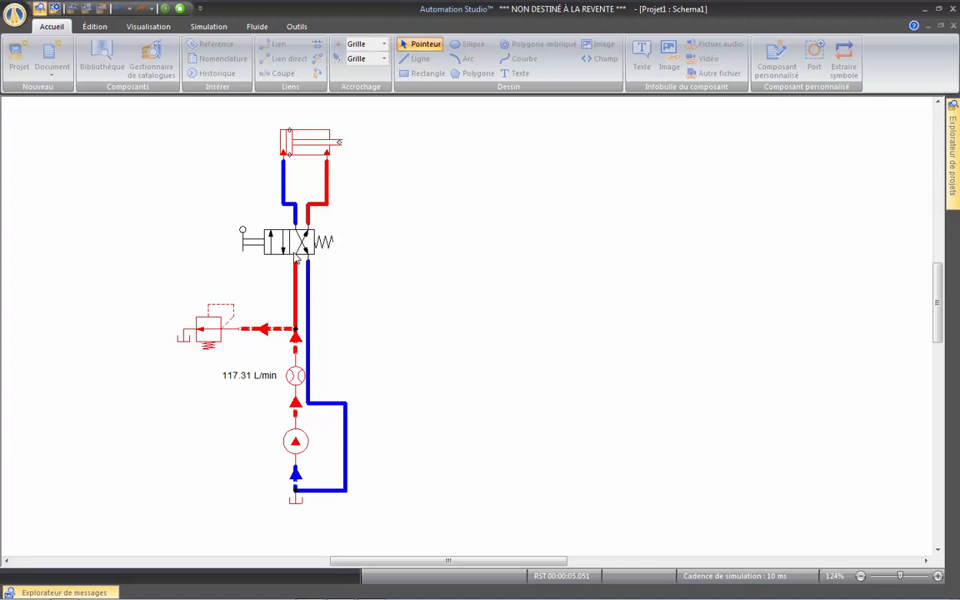
pyautogui.click(181, 10)
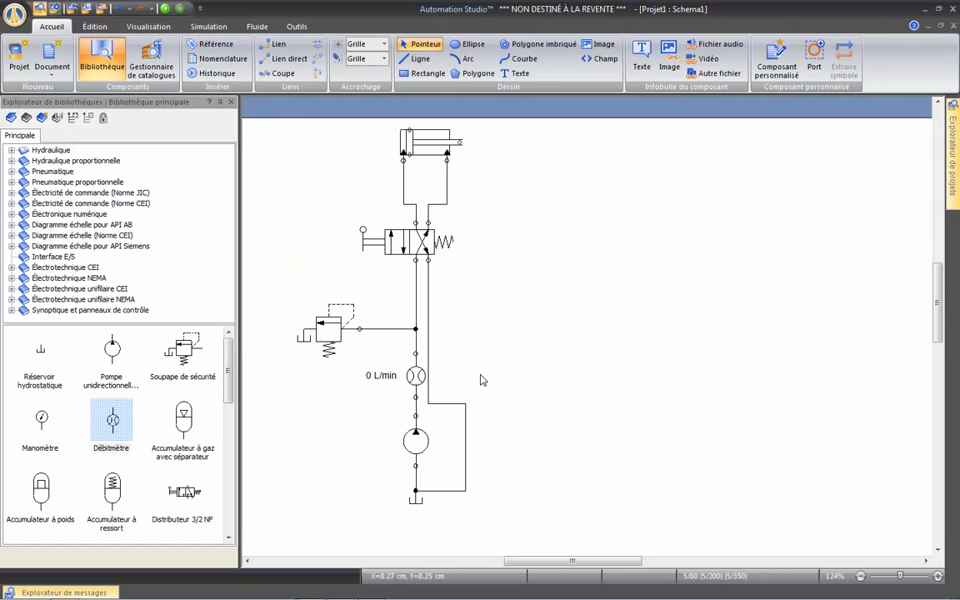
# Delete the Débitmètre and place a new one directly over the line between the pump and the relief-valve junction
pyautogui.scroll(1, 457, 384)
pyautogui.moveTo(449, 381); pyautogui.dragTo(488, 322)
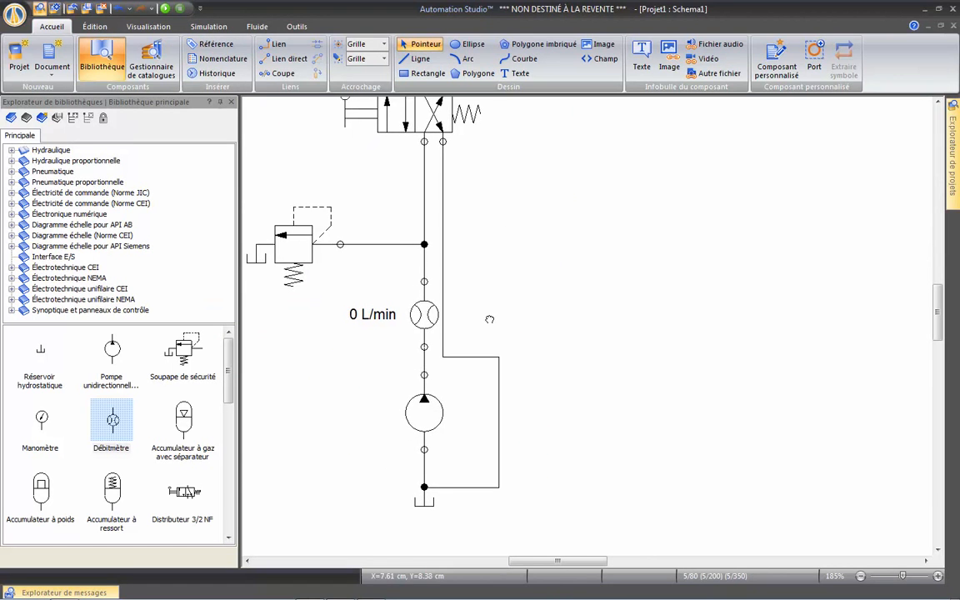
pyautogui.click(424, 317)
pyautogui.rightClick(426, 315)
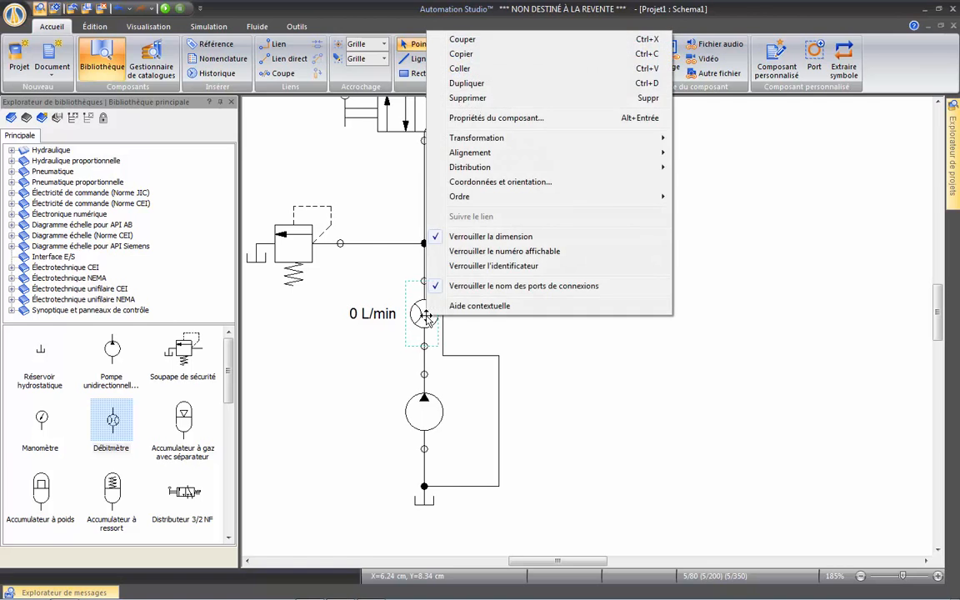
pyautogui.click(468, 97)
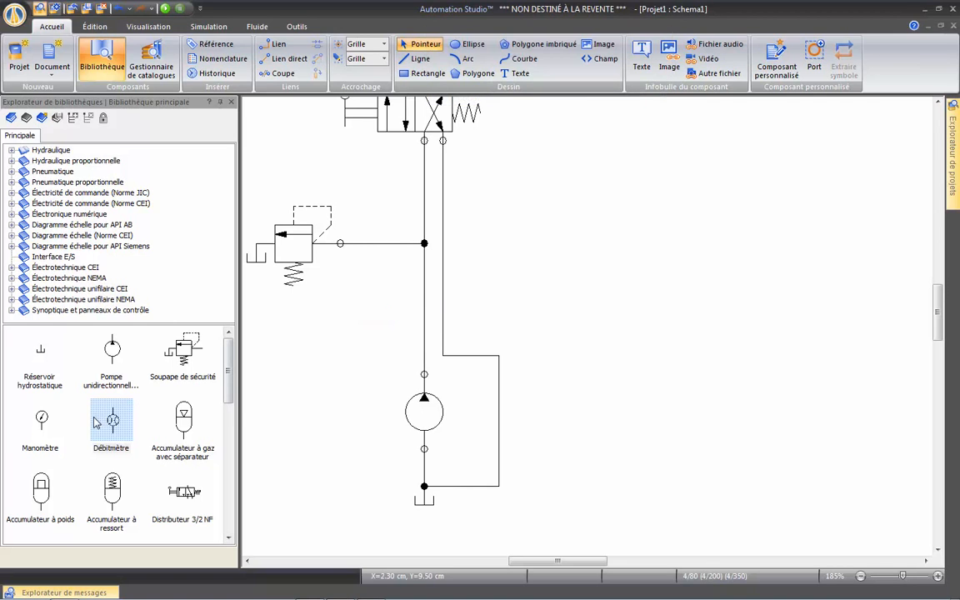
pyautogui.moveTo(113, 421); pyautogui.dragTo(426, 315)
pyautogui.click(318, 408)
pyautogui.click(472, 247)
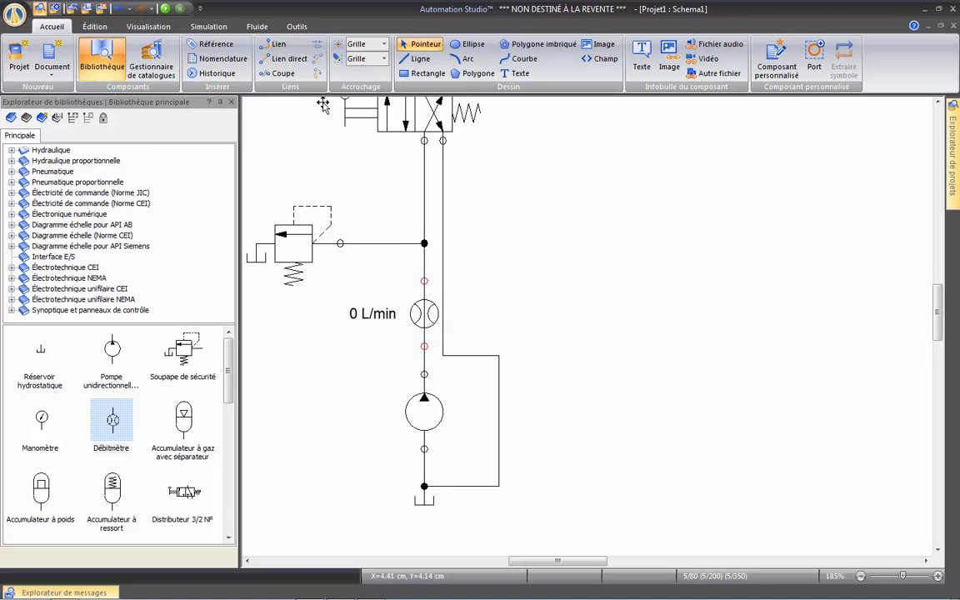
# Simulate the circuit with the newly placed Débitmètre, stop, and reposition the Débitmètre on its line so both ports connect
pyautogui.click(165, 8)
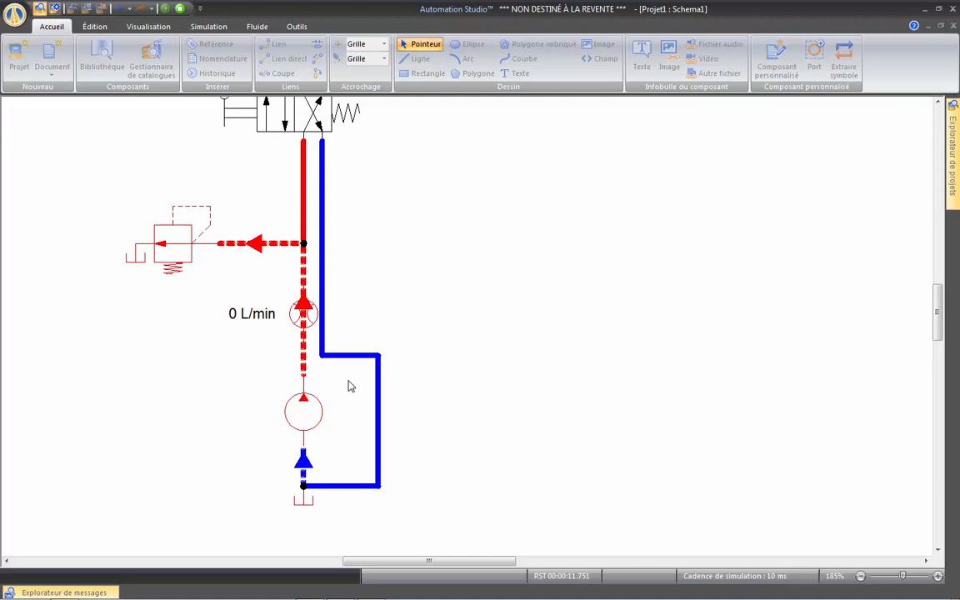
pyautogui.click(180, 9)
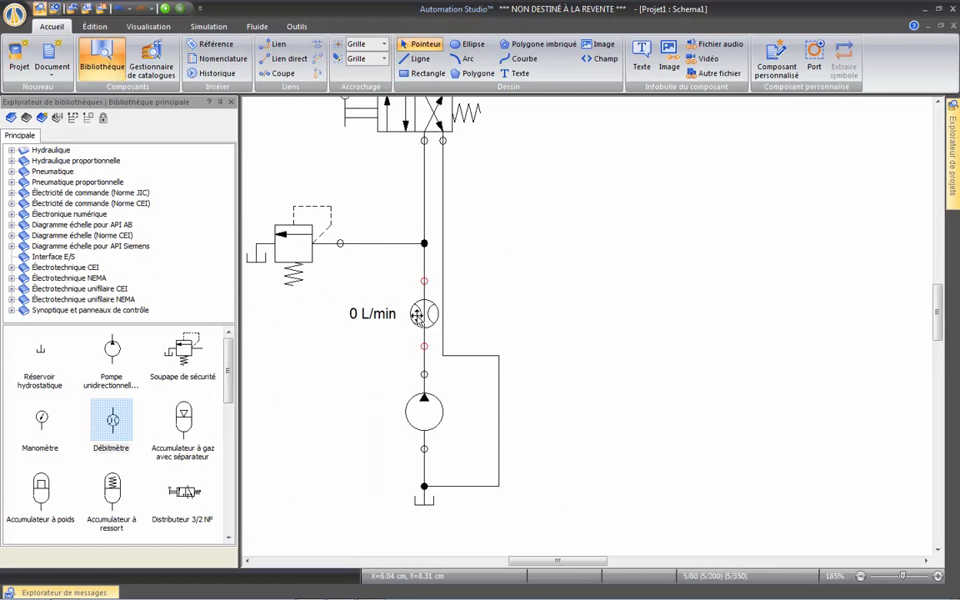
pyautogui.moveTo(417, 316)
pyautogui.mouseDown()
pyautogui.moveTo(314, 353)
pyautogui.moveTo(320, 341)
pyautogui.moveTo(424, 315)
pyautogui.mouseUp()
pyautogui.click(462, 321)
# Link the relief valve's port to the distributor's pressure port with a second line, and delete that line again
pyautogui.scroll(-1, 471, 276)
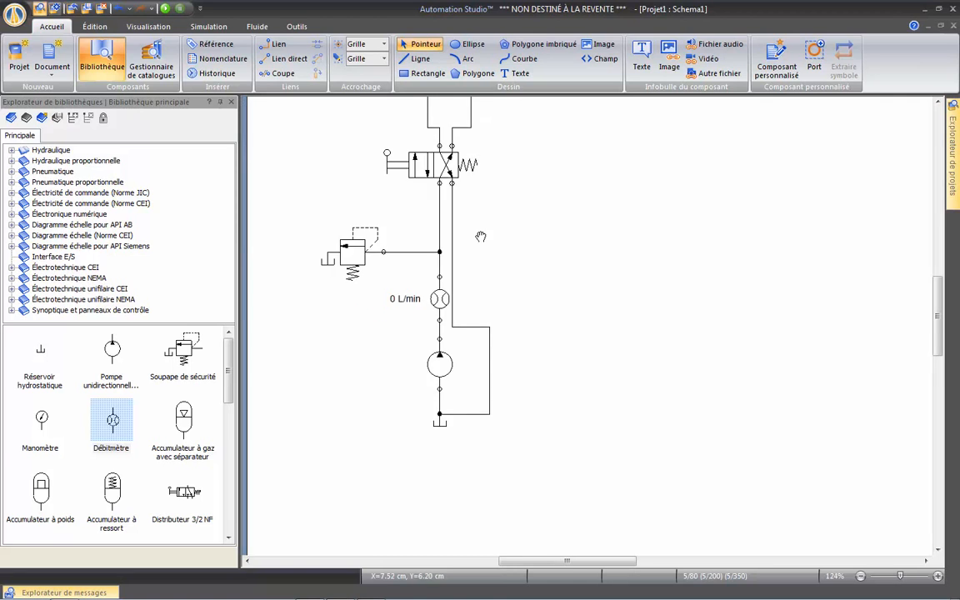
pyautogui.scroll(-1, 481, 236)
pyautogui.scroll(4, 425, 315)
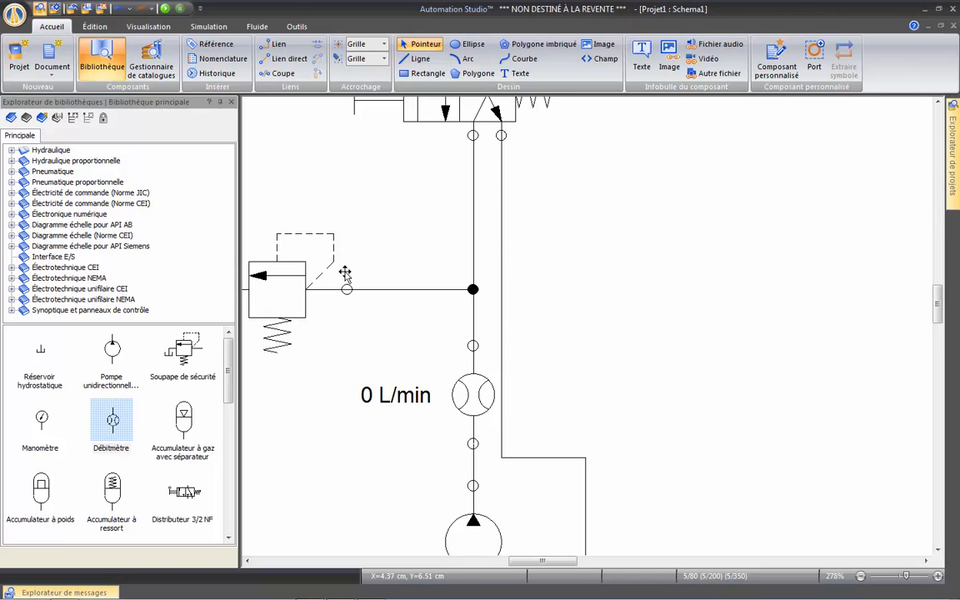
pyautogui.moveTo(346, 289)
pyautogui.mouseDown()
pyautogui.moveTo(338, 200)
pyautogui.moveTo(464, 154)
pyautogui.moveTo(472, 135)
pyautogui.mouseUp()
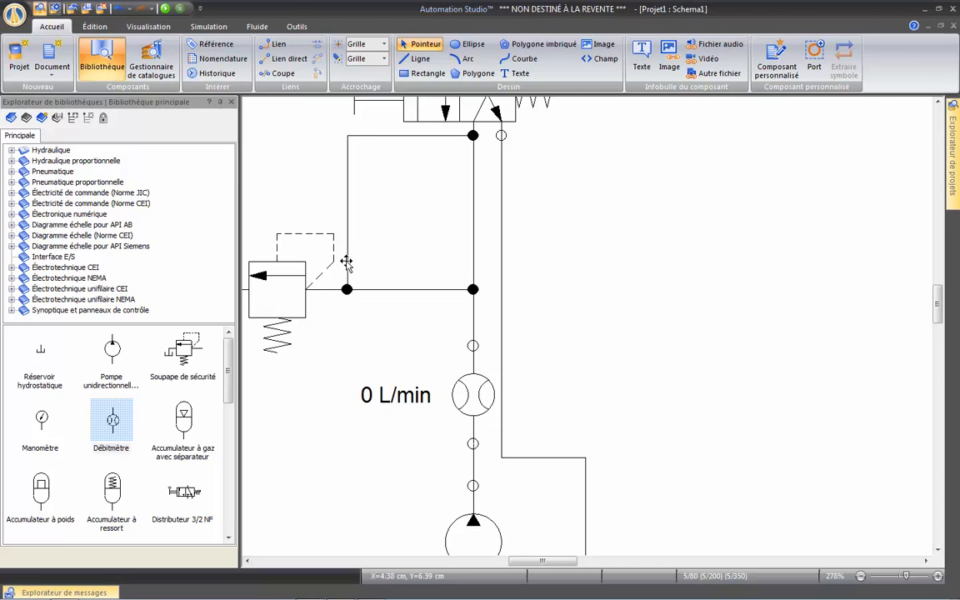
pyautogui.click(347, 183)
pyautogui.rightClick(347, 184)
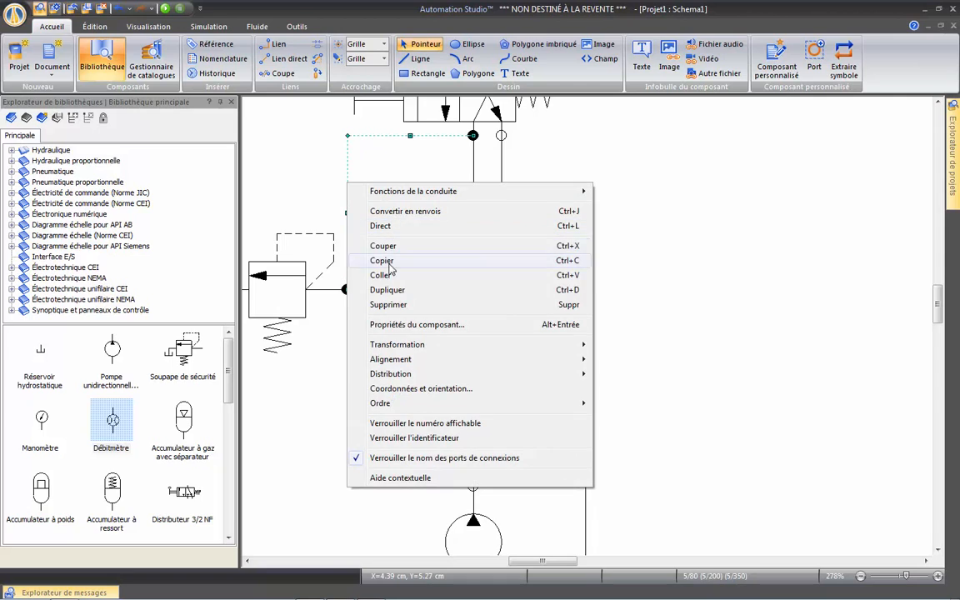
pyautogui.click(388, 305)
pyautogui.scroll(-5, 472, 289)
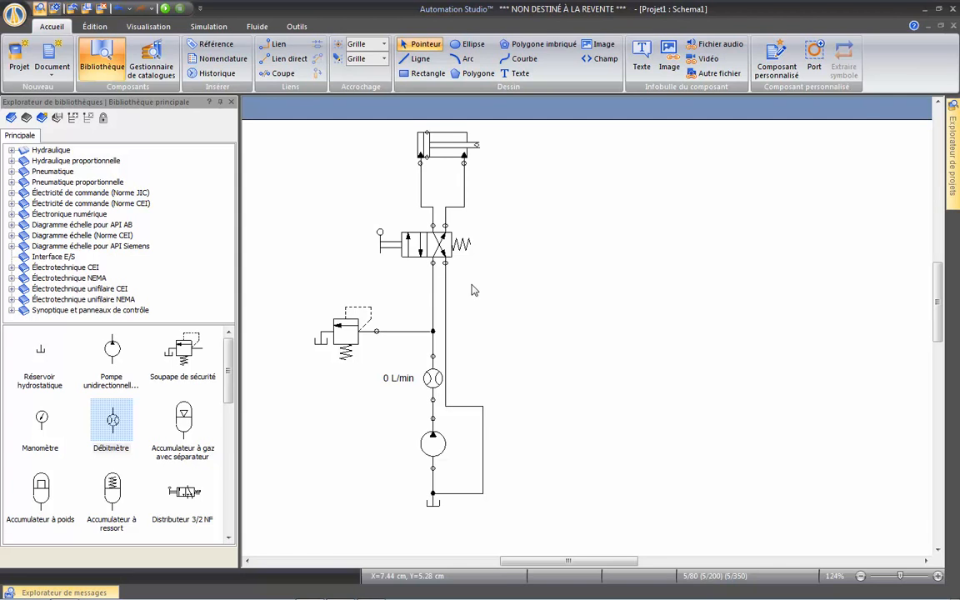
# Move the cylinder slightly down and to the left with its two lines still attached
pyautogui.scroll(2, 447, 190)
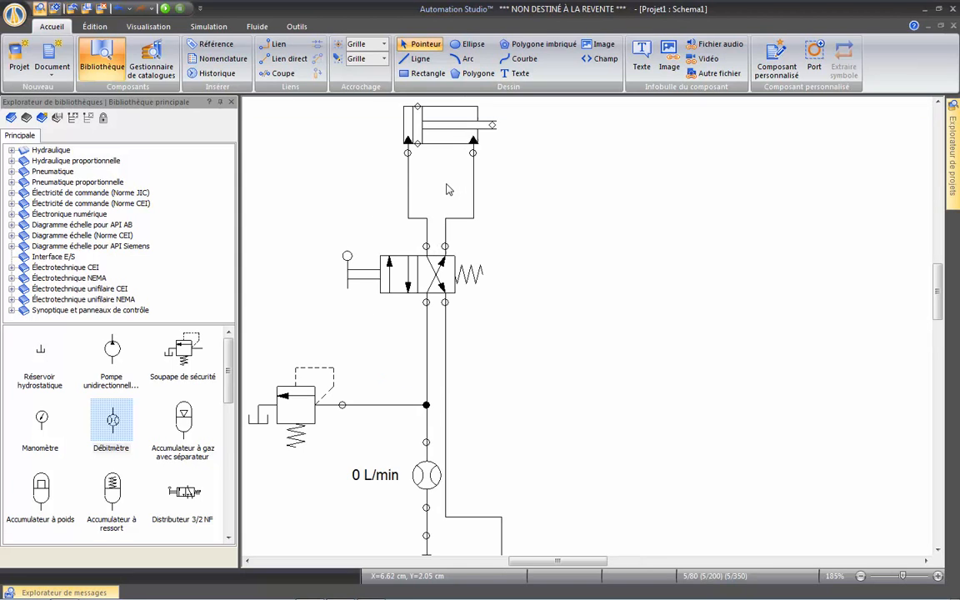
pyautogui.scroll(2, 448, 190)
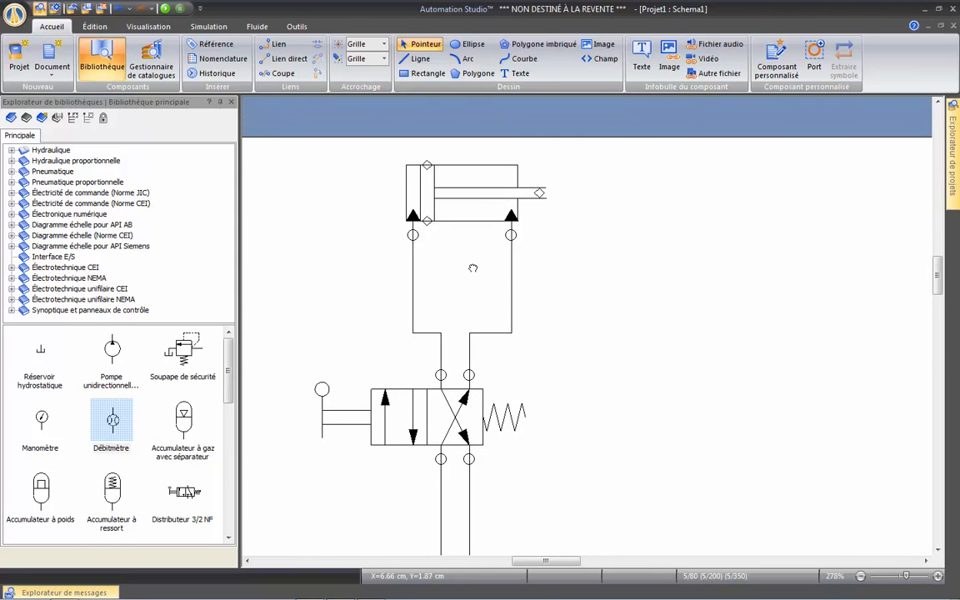
pyautogui.moveTo(465, 190); pyautogui.dragTo(474, 221)
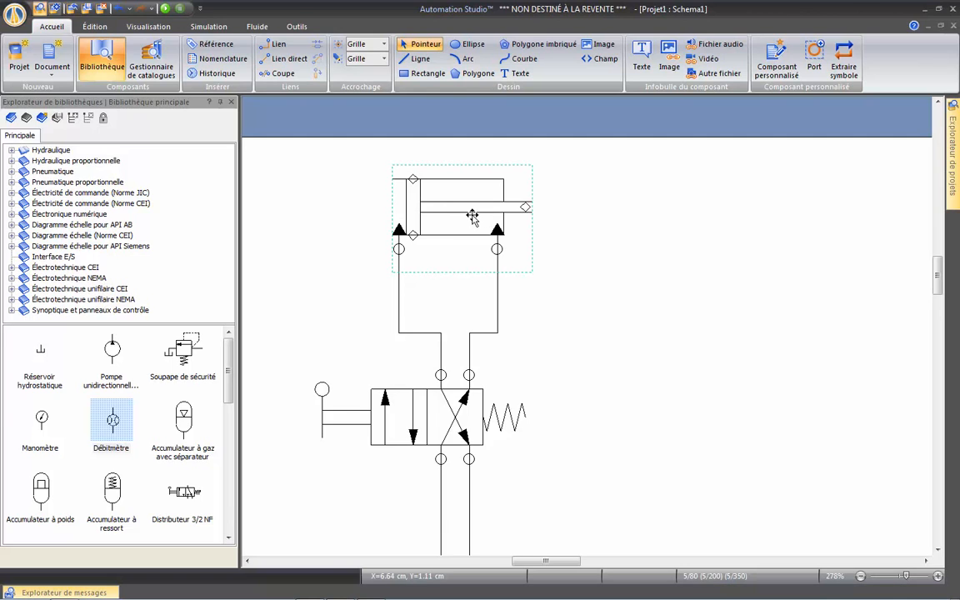
# Detach the cylinder from its two lines by moving it aside, and move it back onto the line ends to reconnect both ports
pyautogui.moveTo(462, 206); pyautogui.dragTo(687, 204)
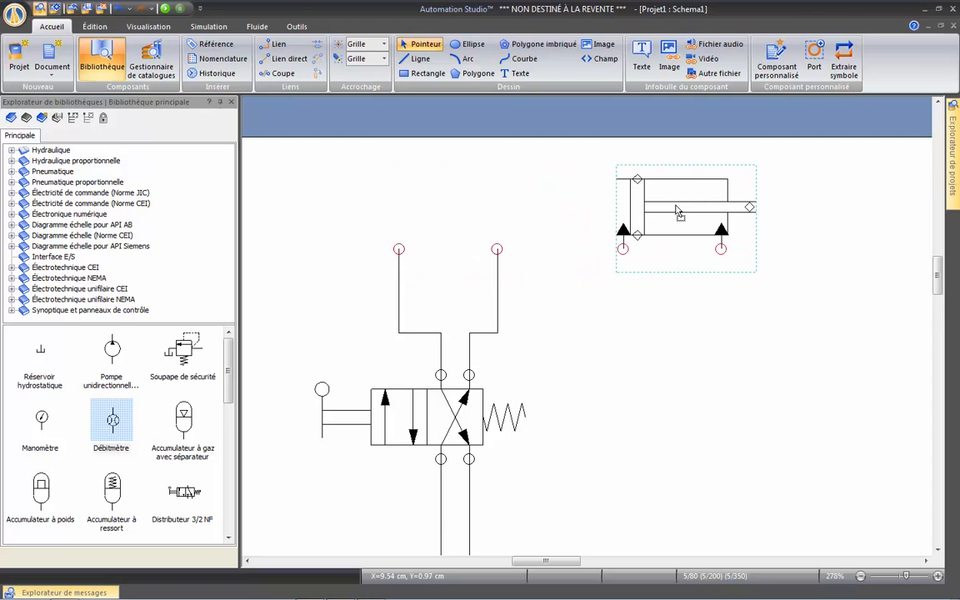
pyautogui.click(609, 322)
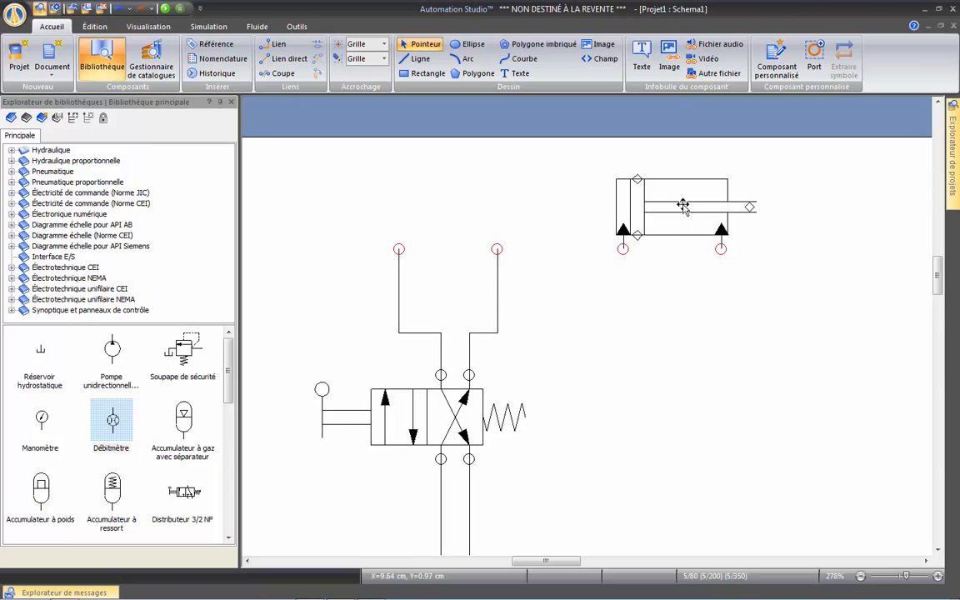
pyautogui.moveTo(682, 206); pyautogui.dragTo(456, 206)
pyautogui.click(557, 313)
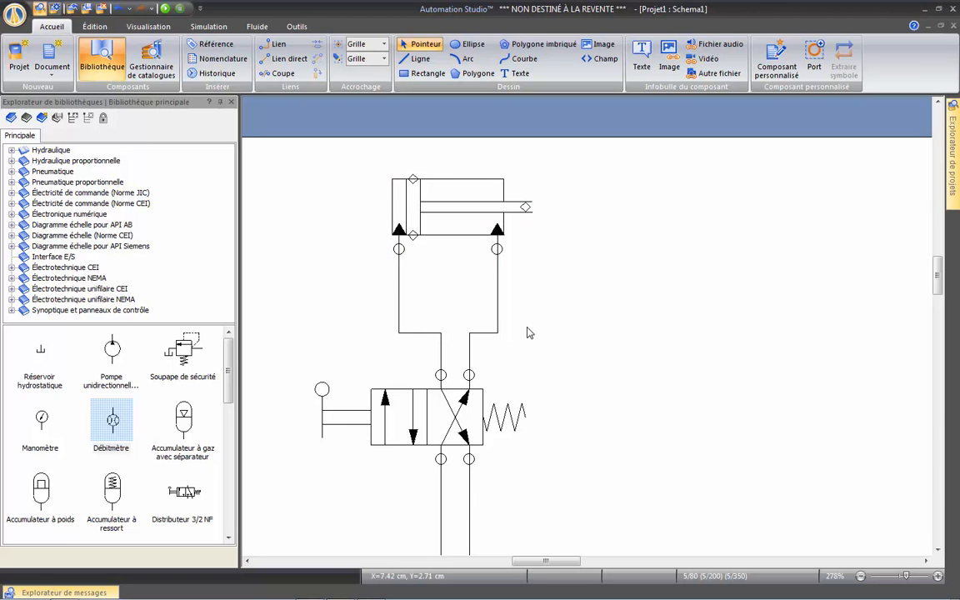
# Examine the cylinder, pump, reservoir and relief valve up close, and fit the view to all components
pyautogui.moveTo(502, 351); pyautogui.dragTo(506, 310)
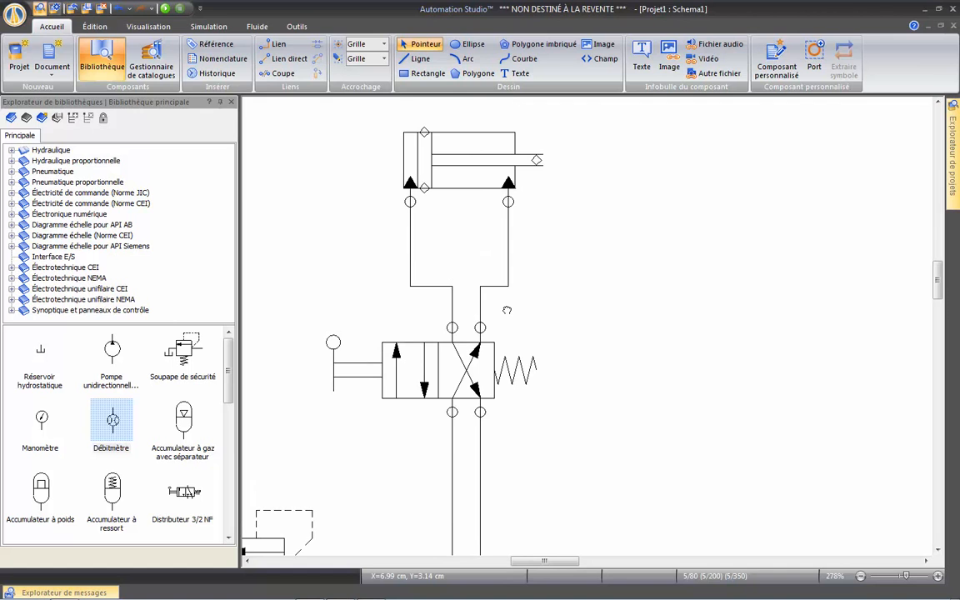
pyautogui.moveTo(502, 303); pyautogui.dragTo(564, 296)
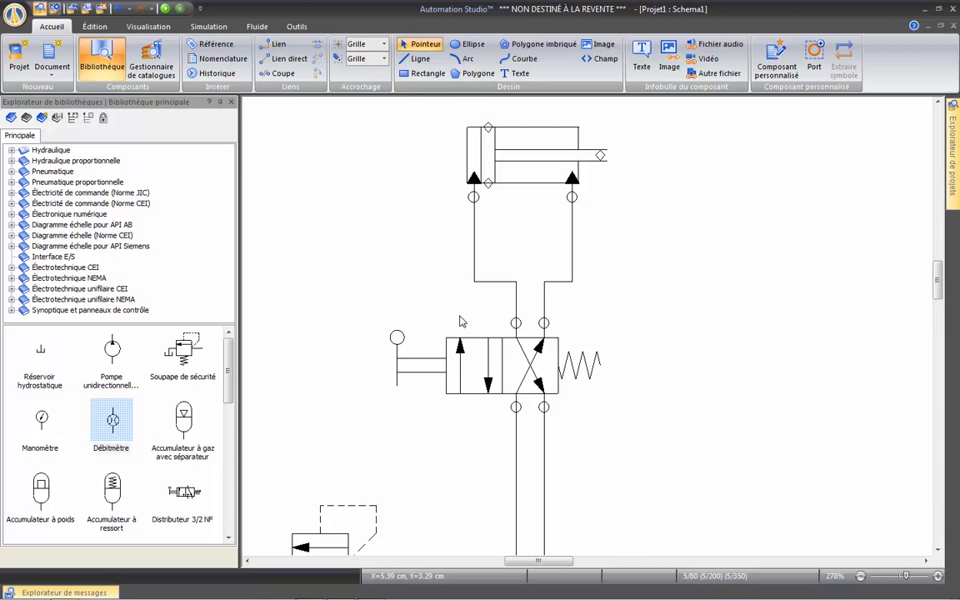
pyautogui.scroll(-4, 461, 321)
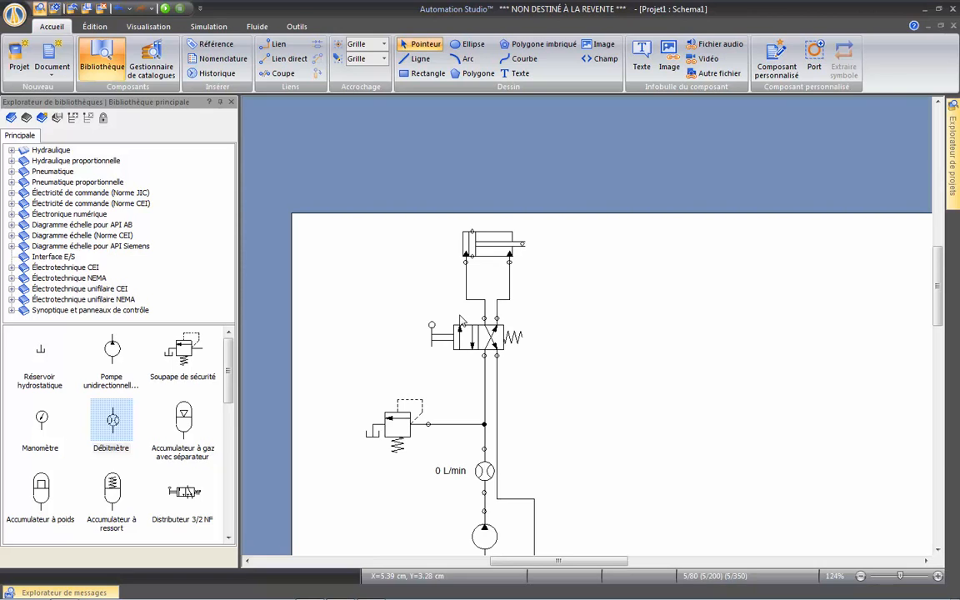
pyautogui.scroll(-2, 461, 321)
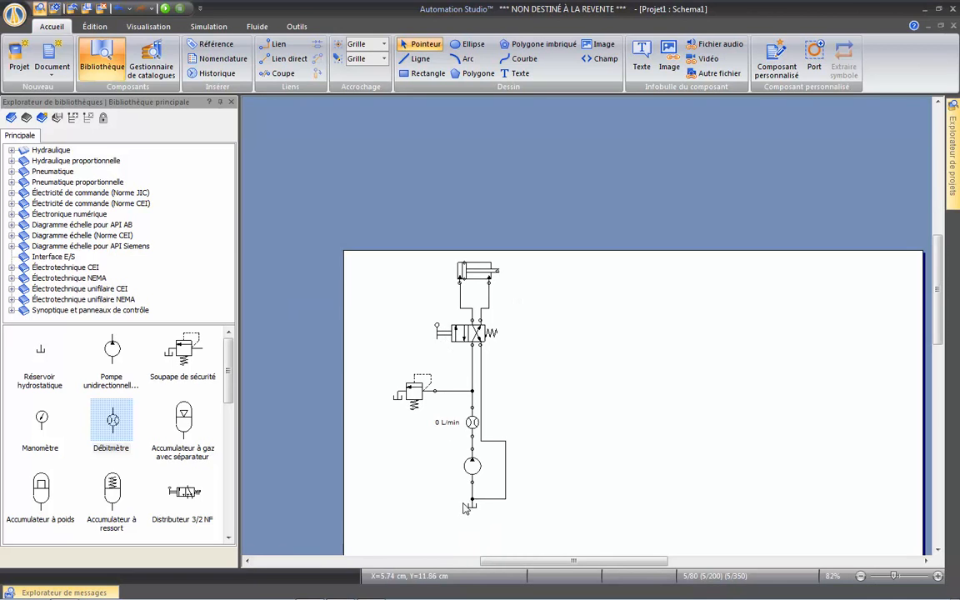
pyautogui.scroll(8, 465, 511)
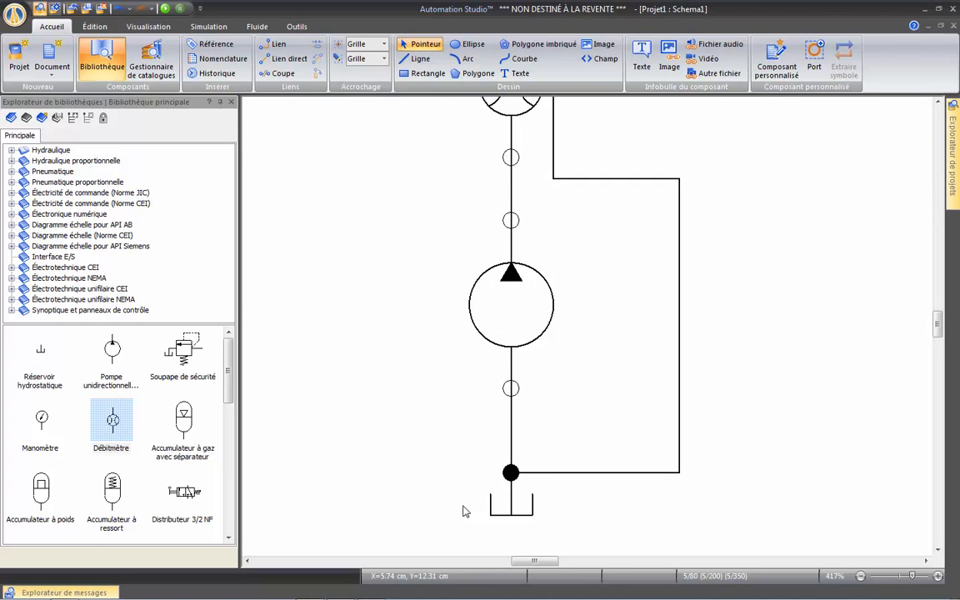
pyautogui.scroll(-6, 465, 509)
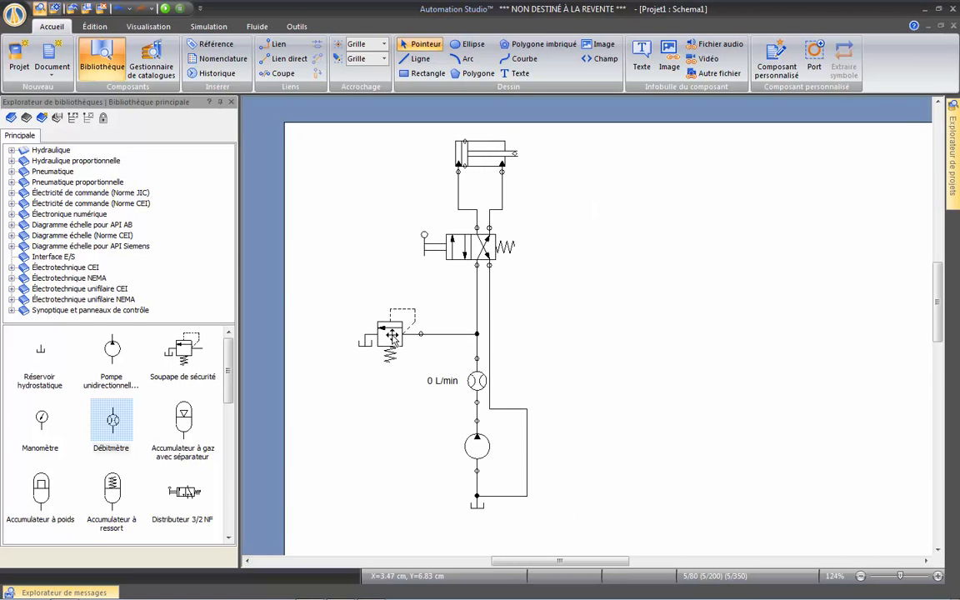
pyautogui.scroll(8, 392, 335)
pyautogui.scroll(-4, 392, 335)
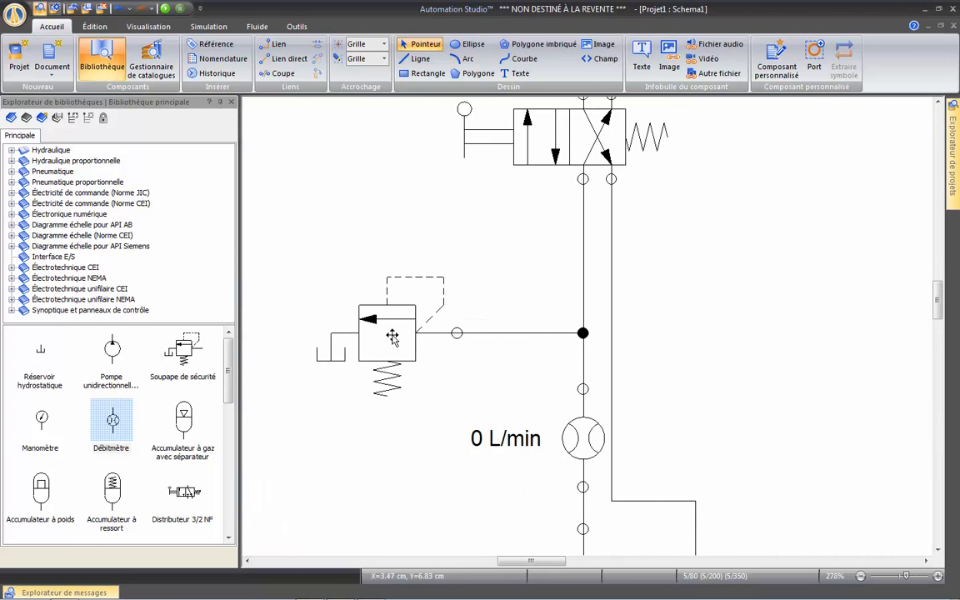
pyautogui.scroll(-3, 392, 335)
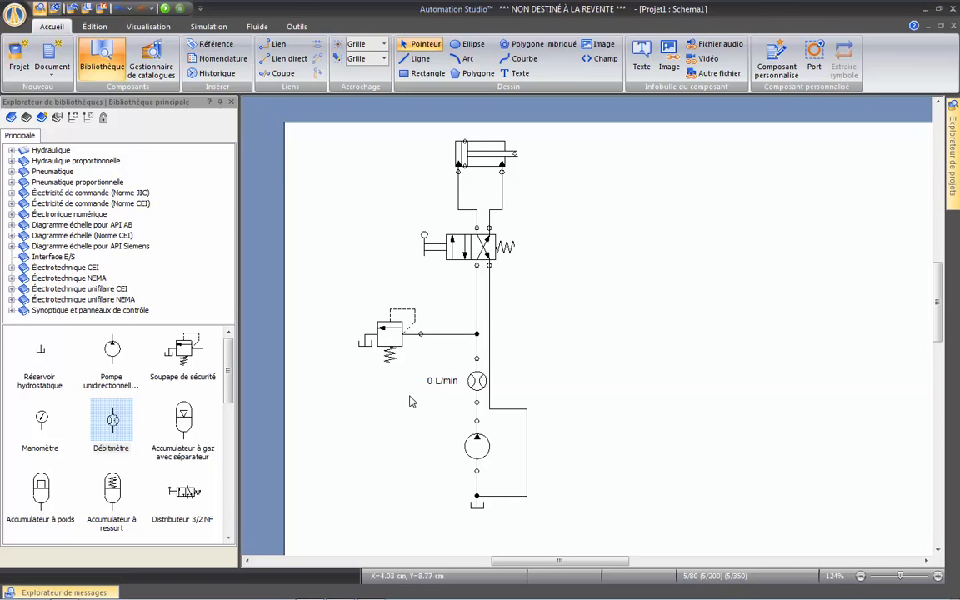
pyautogui.rightClick(557, 278)
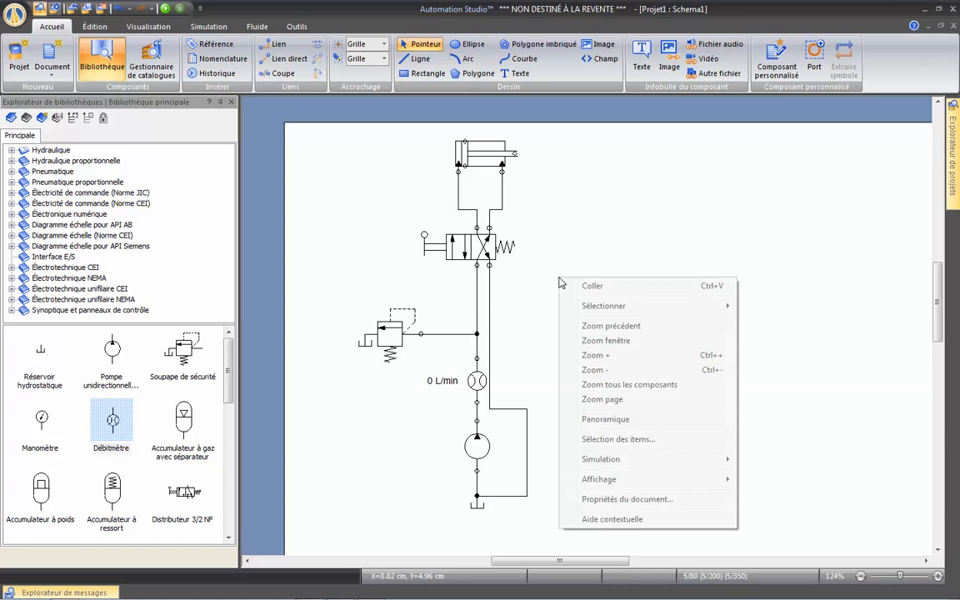
pyautogui.click(615, 401)
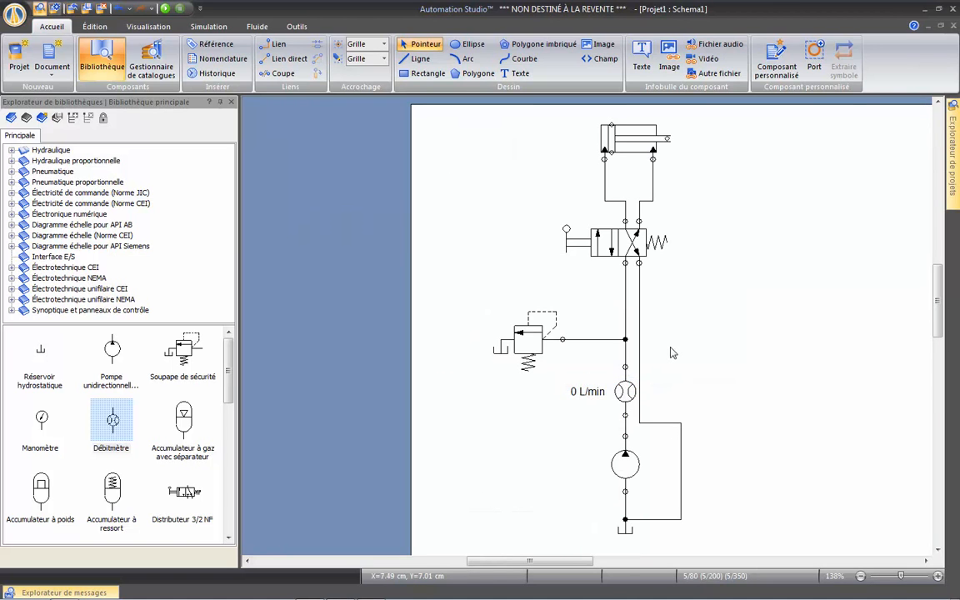
pyautogui.moveTo(690, 343); pyautogui.dragTo(503, 336)
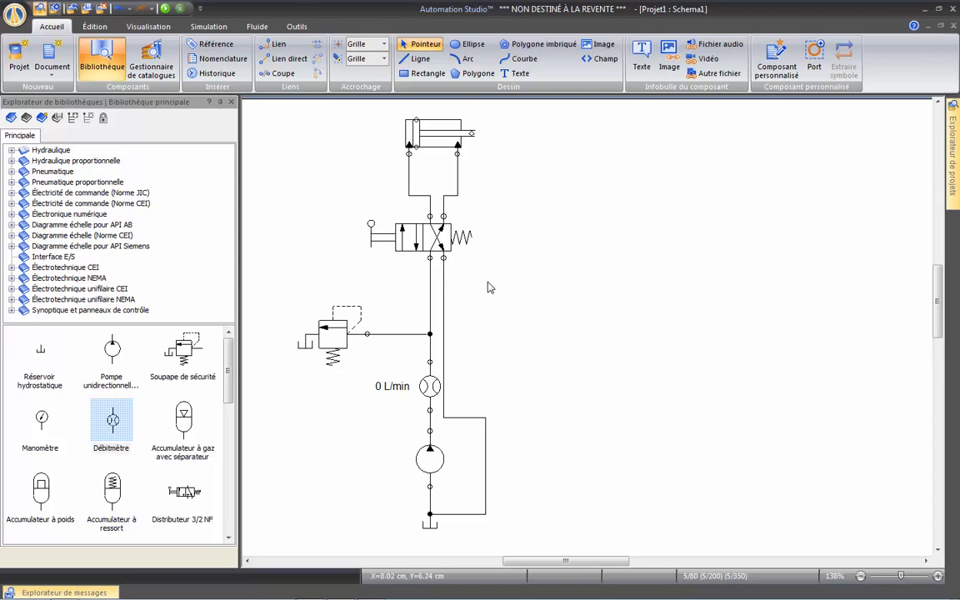
# Copy the cylinder, paste the copy beside the circuit, and delete the copy again
pyautogui.rightClick(445, 134)
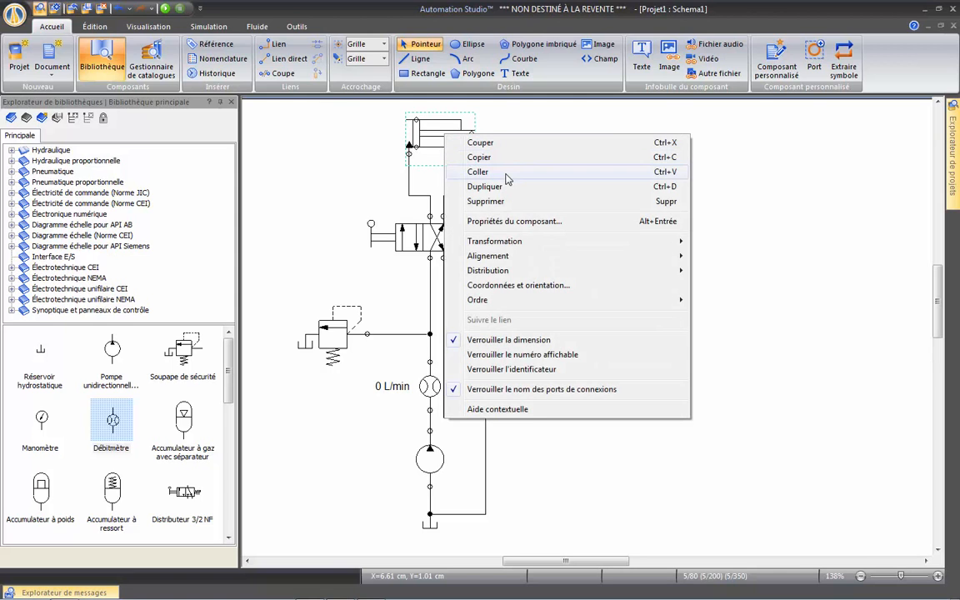
pyautogui.click(505, 159)
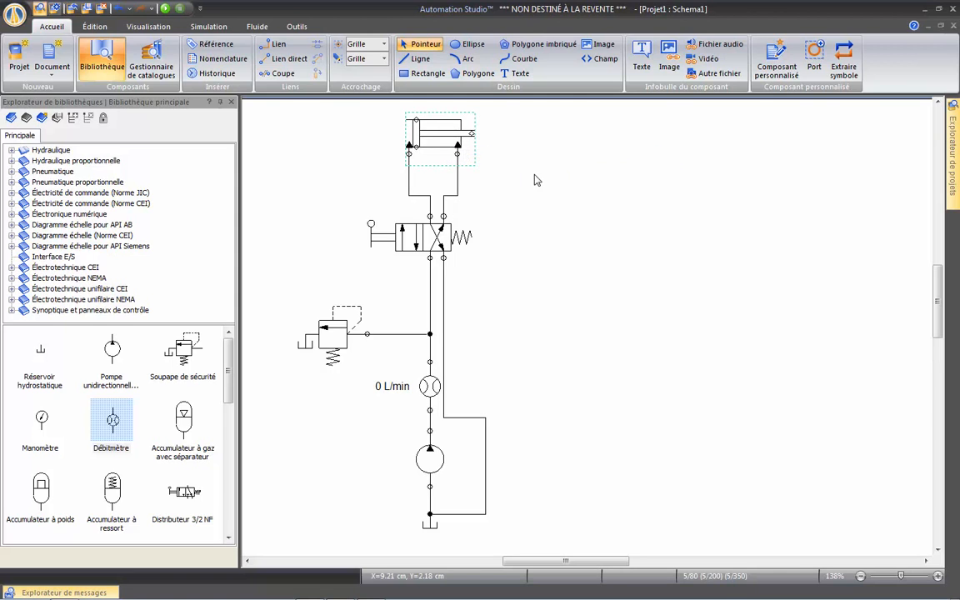
pyautogui.rightClick(536, 178)
pyautogui.click(567, 184)
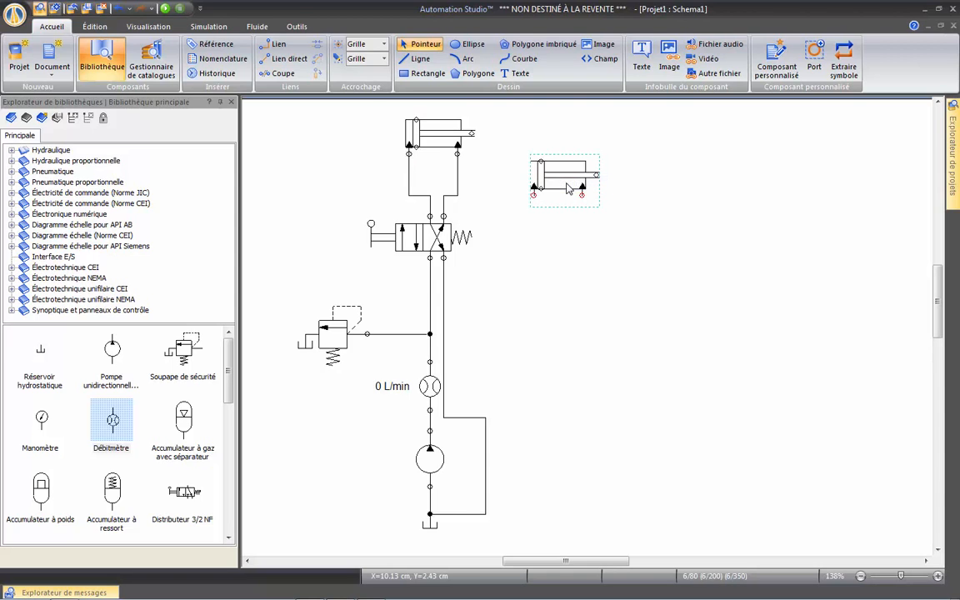
pyautogui.press('Delete')
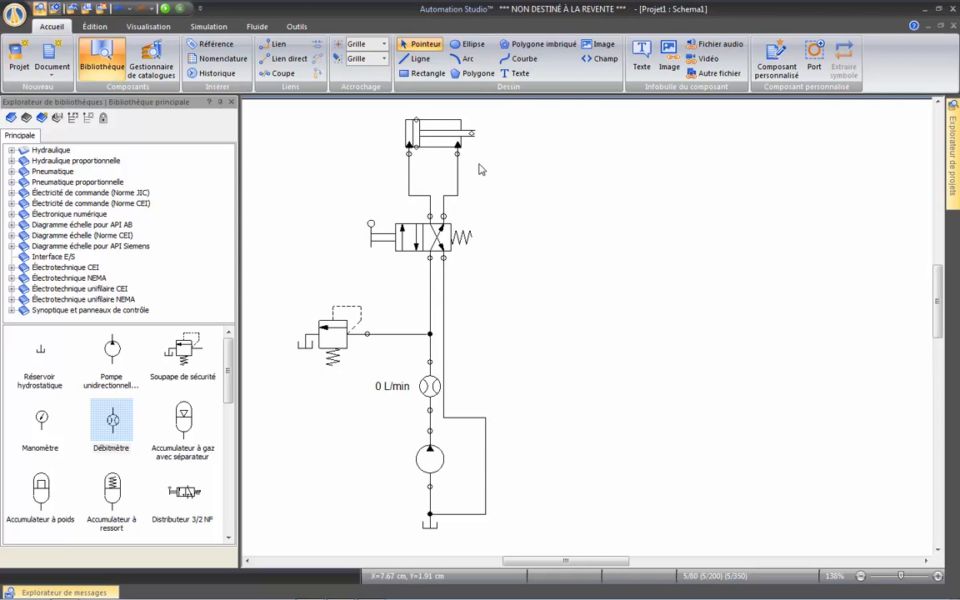
# Copy the cylinder and paste three copies around the circuit, two on its right side and one on its left
pyautogui.click(437, 133)
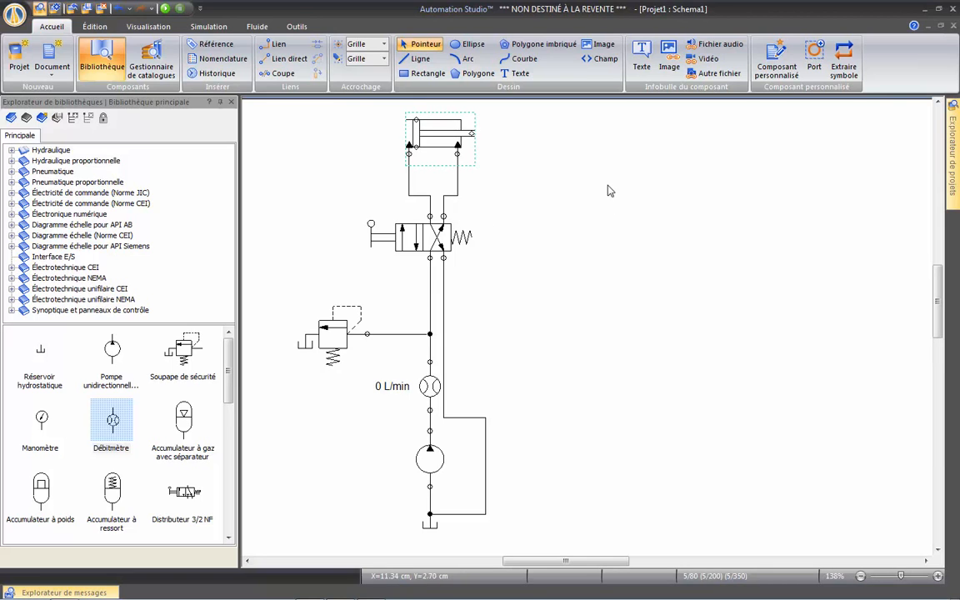
pyautogui.hotkey('ctrl', 'v')
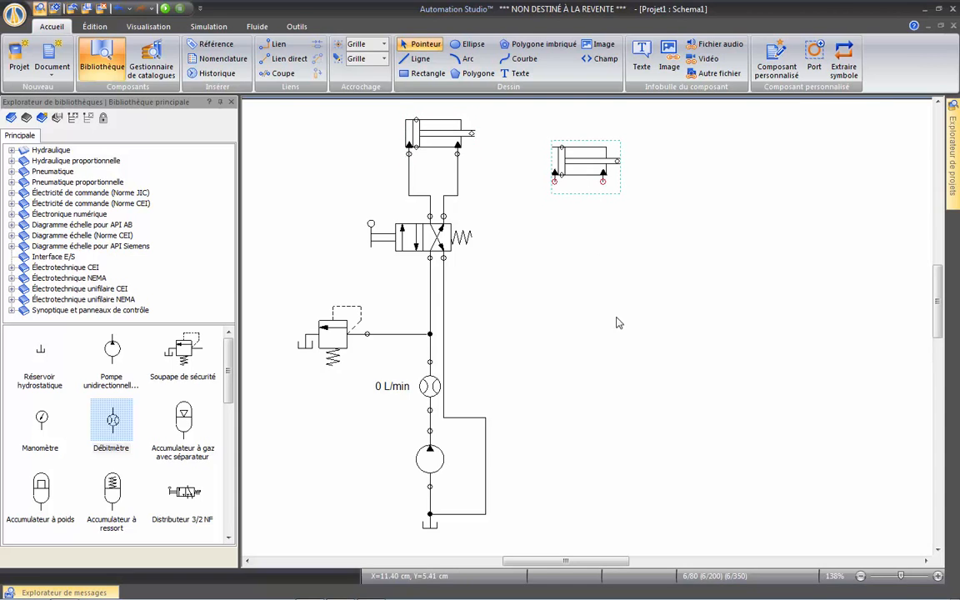
pyautogui.hotkey('ctrl', 'v')
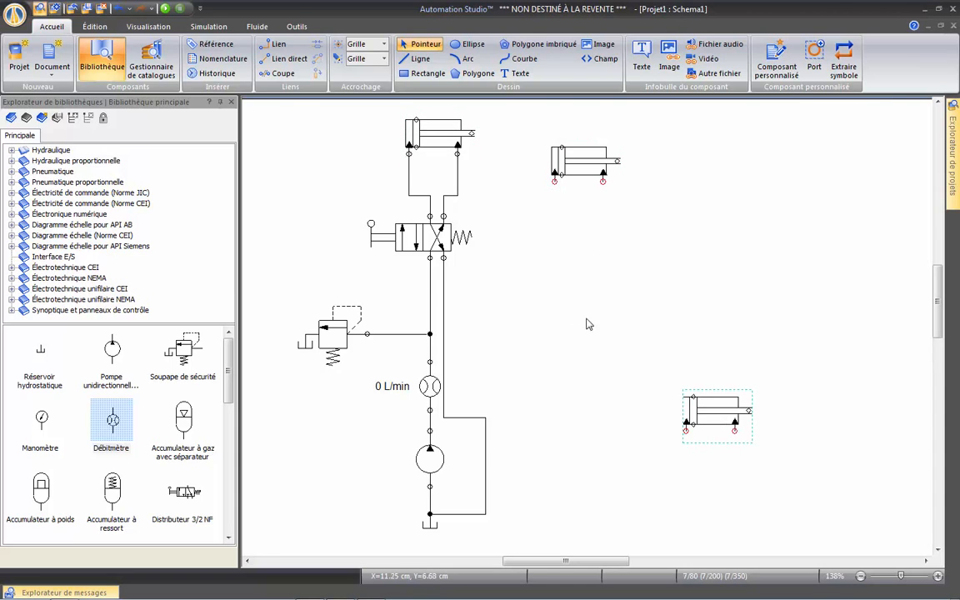
pyautogui.hotkey('ctrl', 'v')
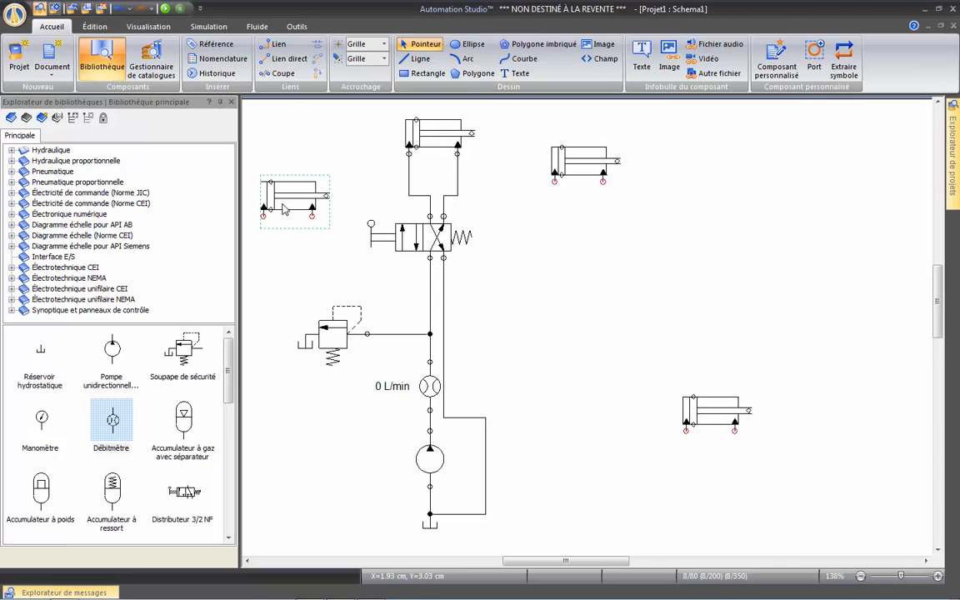
# Delete the three pasted cylinder copies, leaving only the cylinder connected to the distributor
pyautogui.press('Delete')
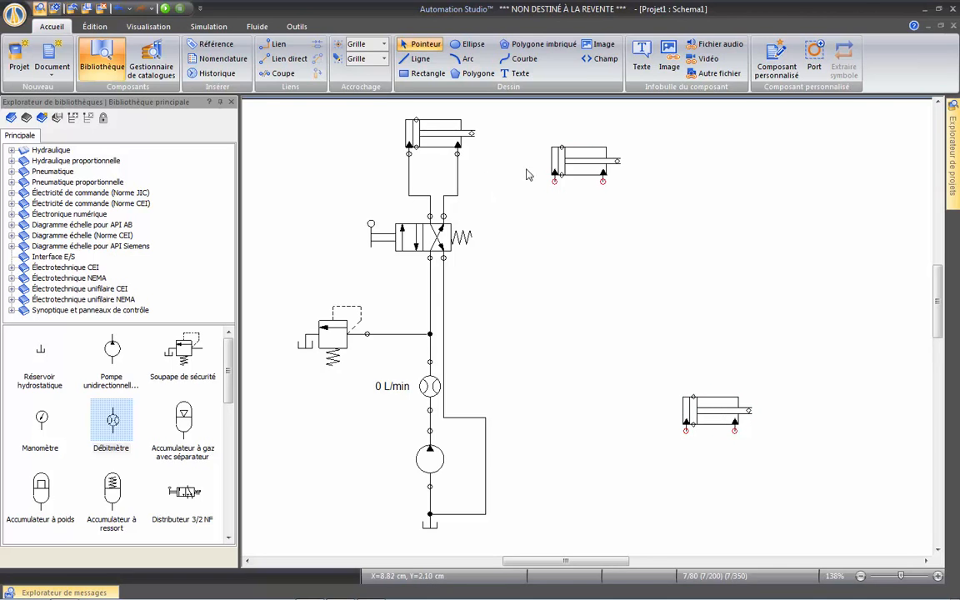
pyautogui.click(580, 167)
pyautogui.press('Delete')
pyautogui.click(708, 408)
pyautogui.press('Delete')
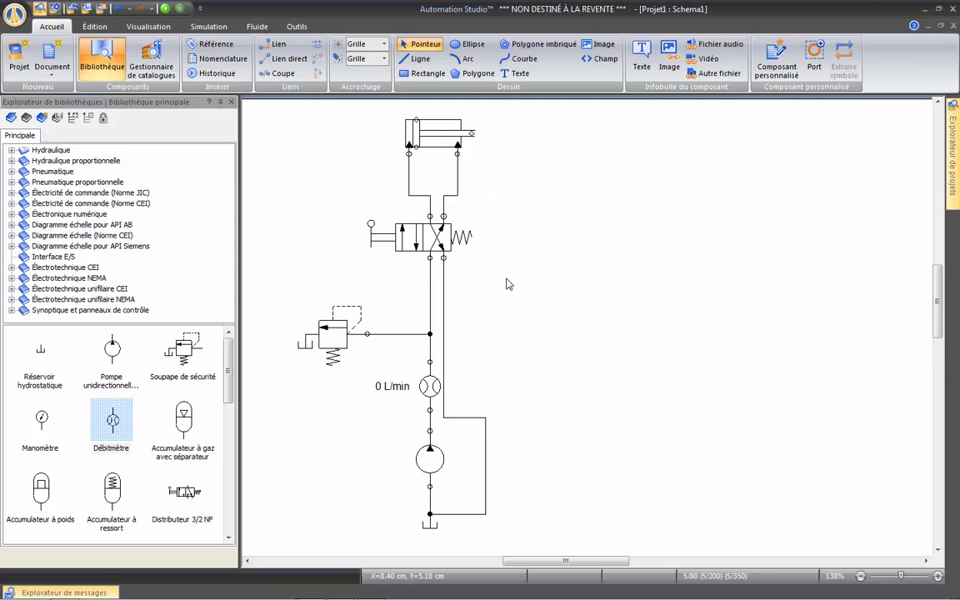
# Duplicate the connected cylinder directly to its right, and duplicate that copy straight below itself
pyautogui.moveTo(432, 137); pyautogui.dragTo(575, 142)
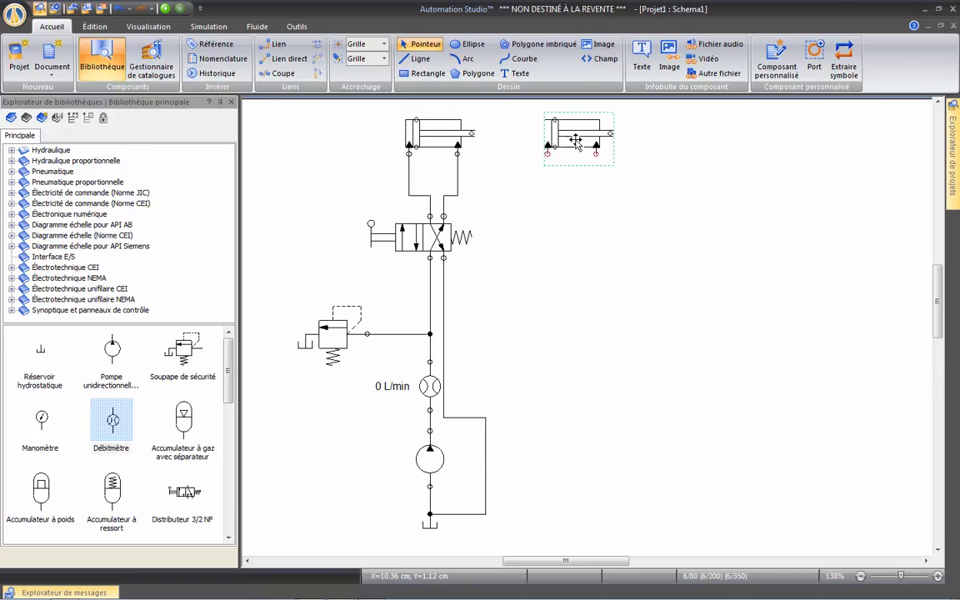
pyautogui.moveTo(575, 131); pyautogui.dragTo(577, 214)
pyautogui.click(725, 233)
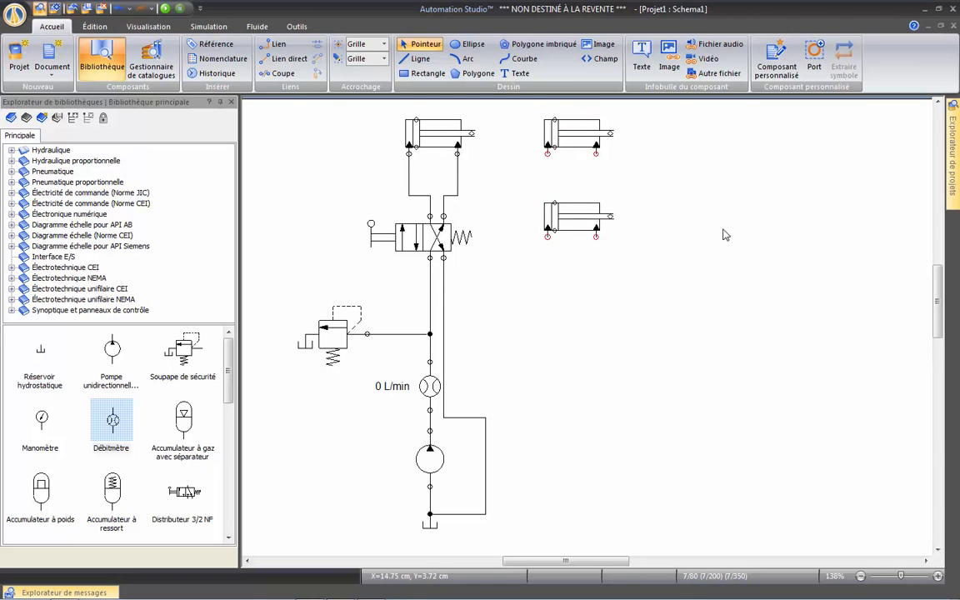
# Select both duplicated cylinders to the right of the circuit together and delete them
pyautogui.moveTo(519, 109); pyautogui.dragTo(674, 286)
pyautogui.rightClick(526, 194)
pyautogui.click(610, 290)
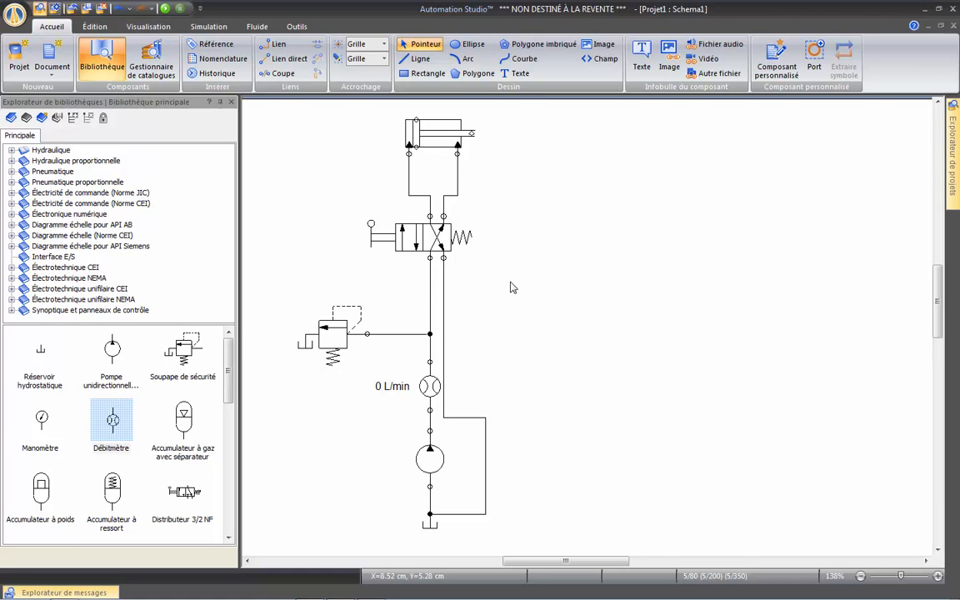
# Switch to the Raccourcis Clavier PDF in Adobe Acrobat to review the keyboard shortcuts, and return to Automation Studio
pyautogui.hotkey('alt', 'Tab')
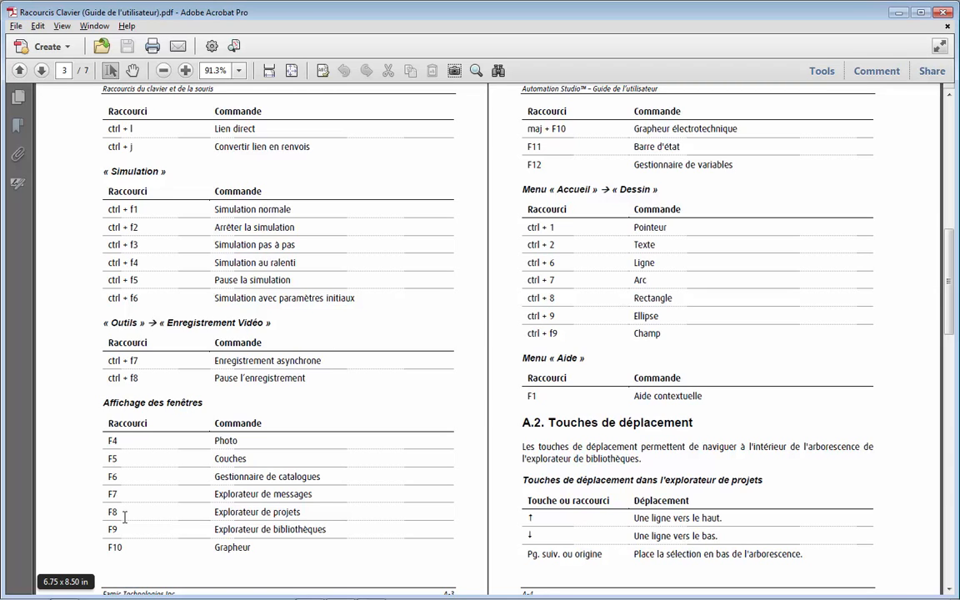
pyautogui.hotkey('alt', 'Tab')
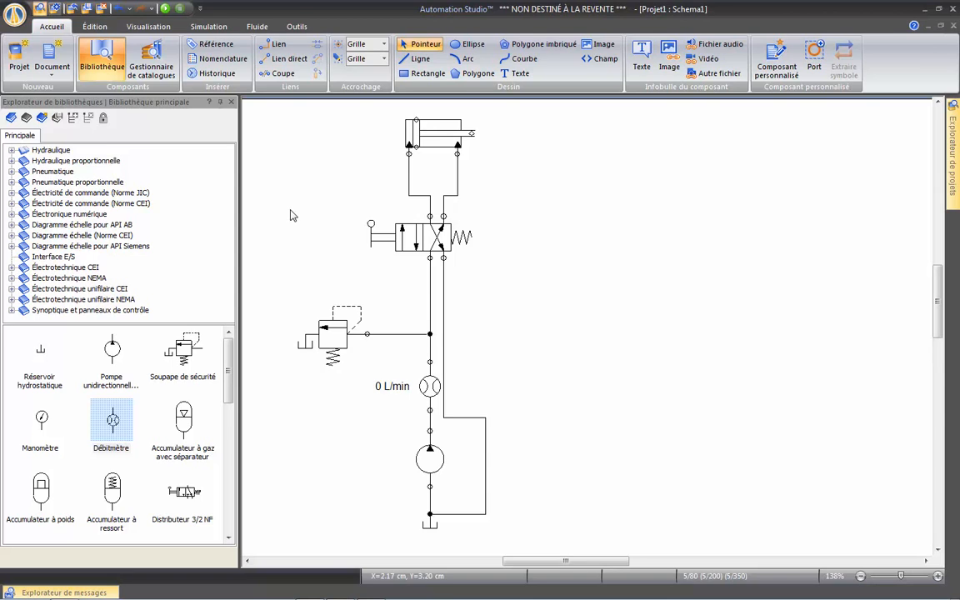
# Display the Coordonnées et orientation window, move it clear of the circuit, and close it
pyautogui.press('alt')
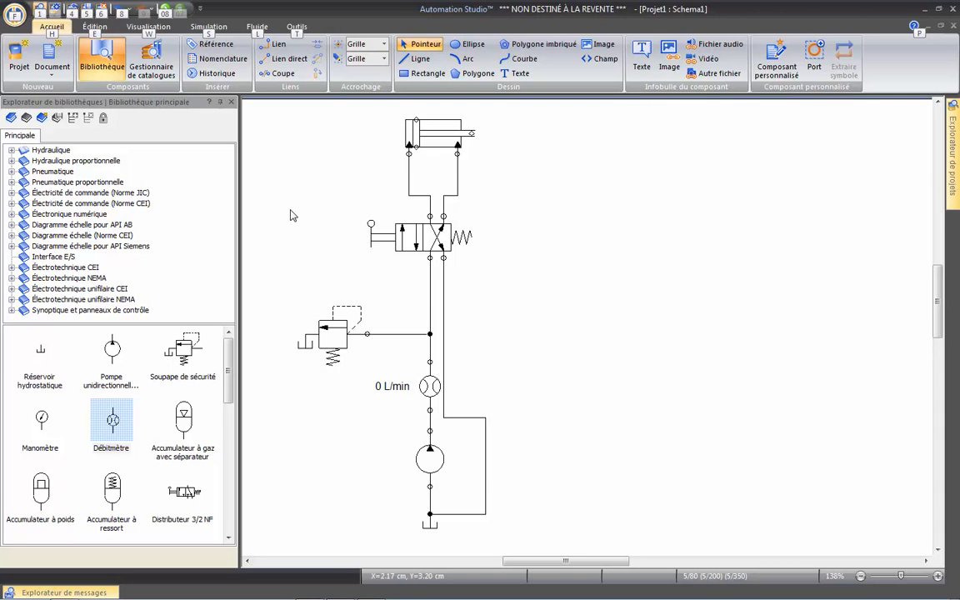
pyautogui.press('e')
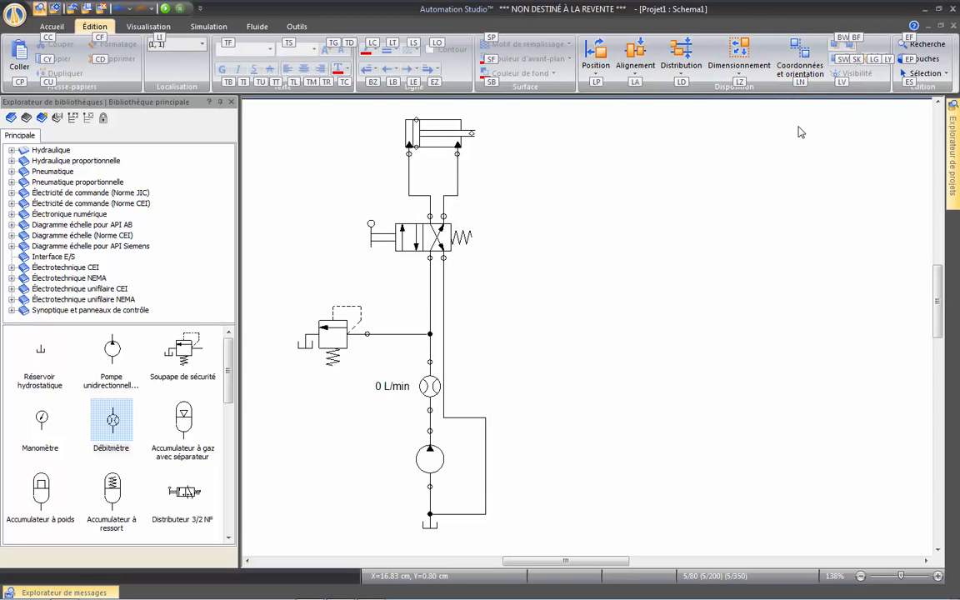
pyautogui.press('l')
pyautogui.press('n')
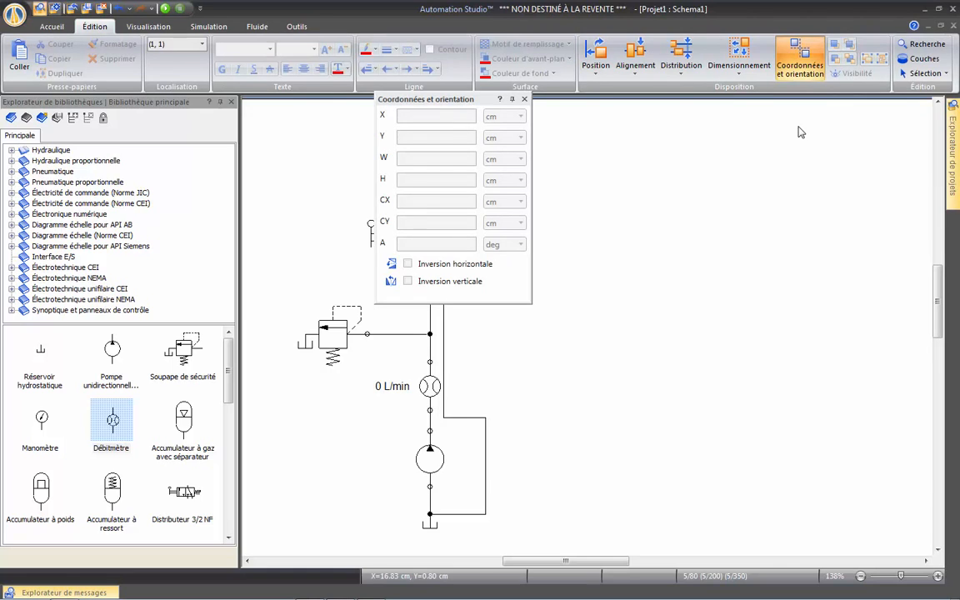
pyautogui.moveTo(476, 100); pyautogui.dragTo(810, 135)
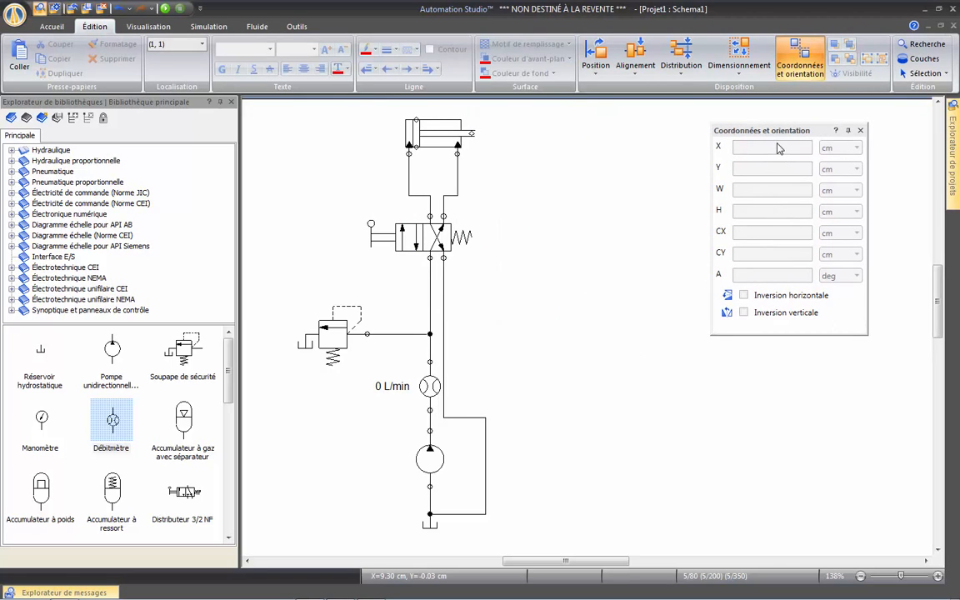
pyautogui.click(861, 132)
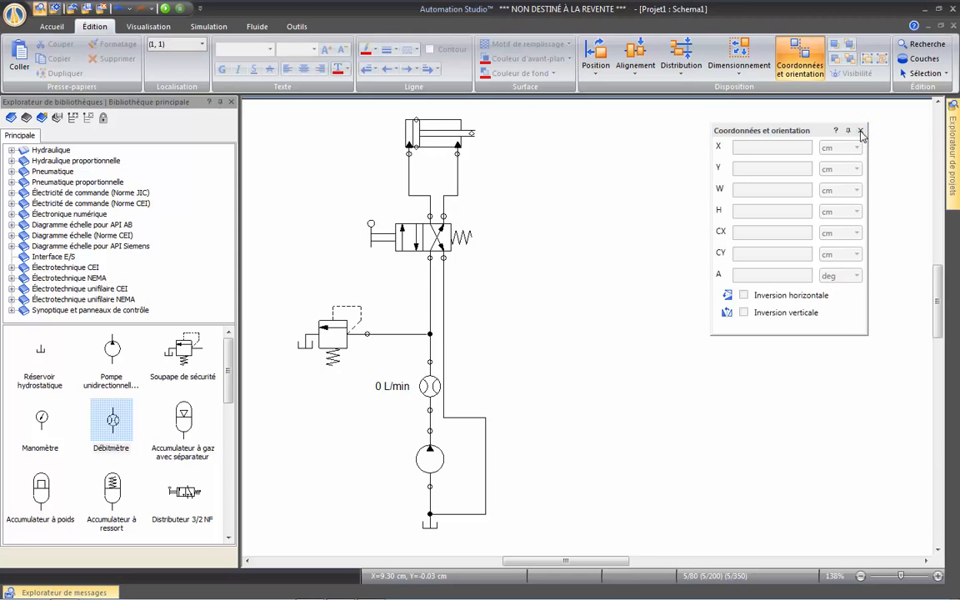